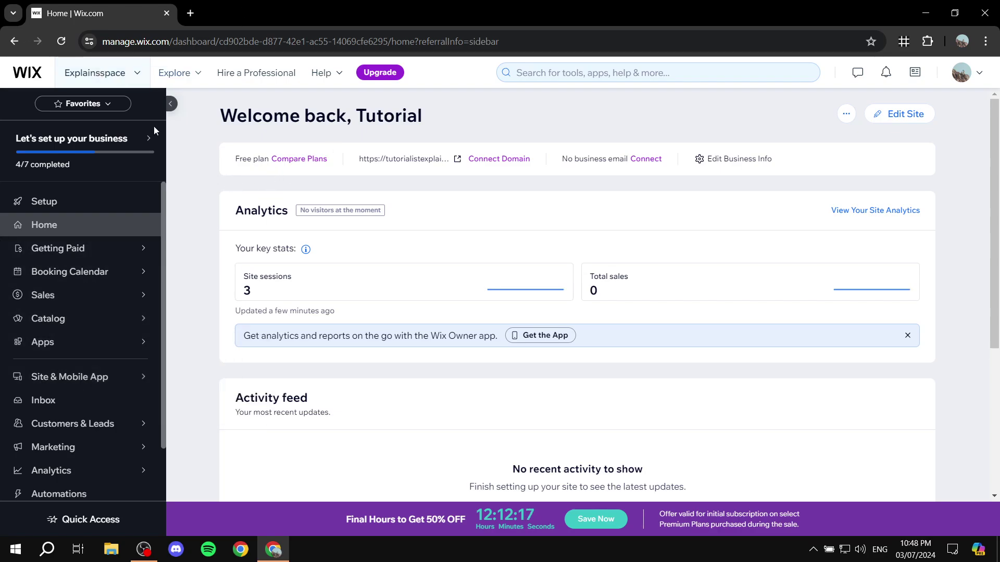
Launch the Wix Editor on the site's Home page from the dashboard
click(21, 380)
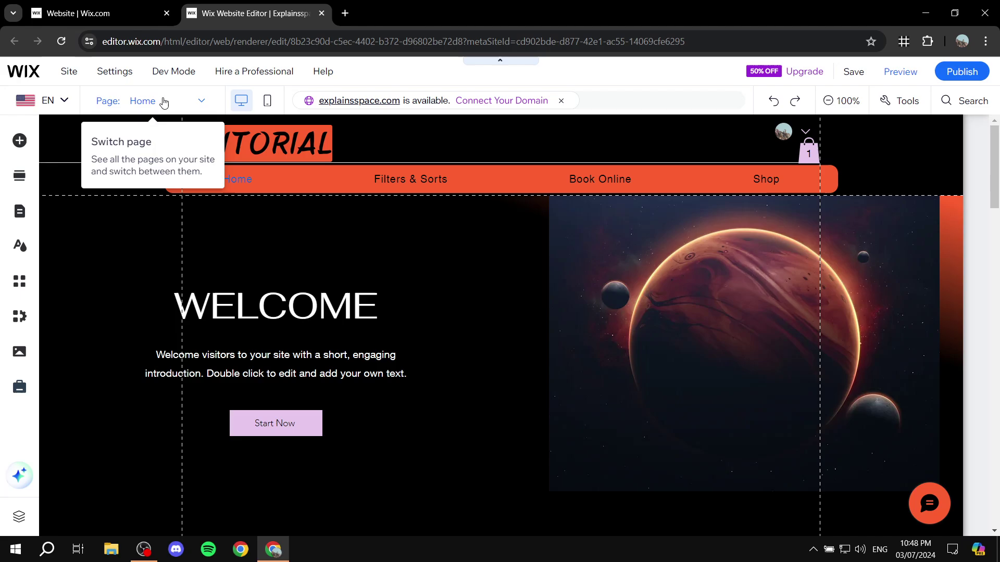
Switch the editor to the Cart Page and bring its order summary into view
click(195, 100)
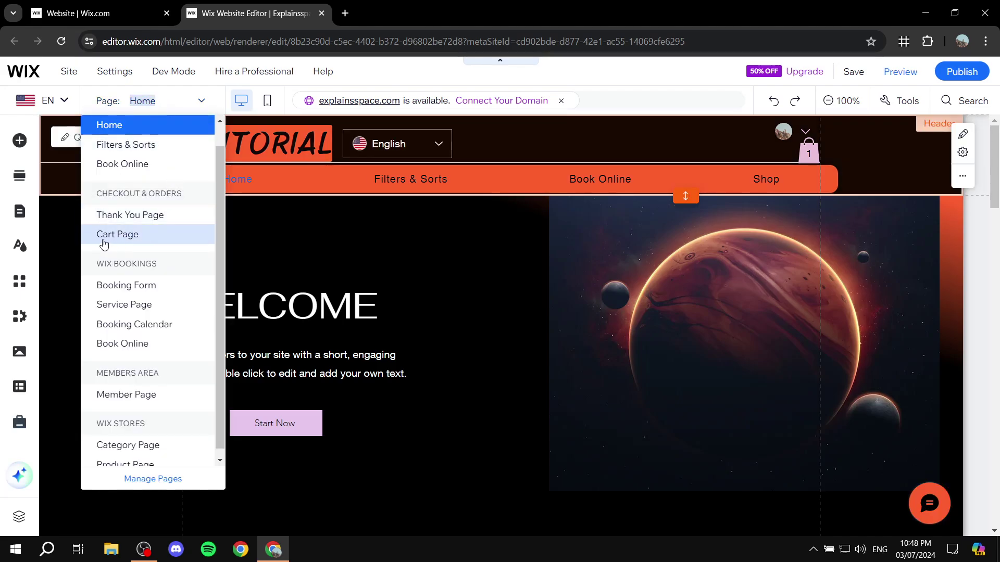
click(131, 235)
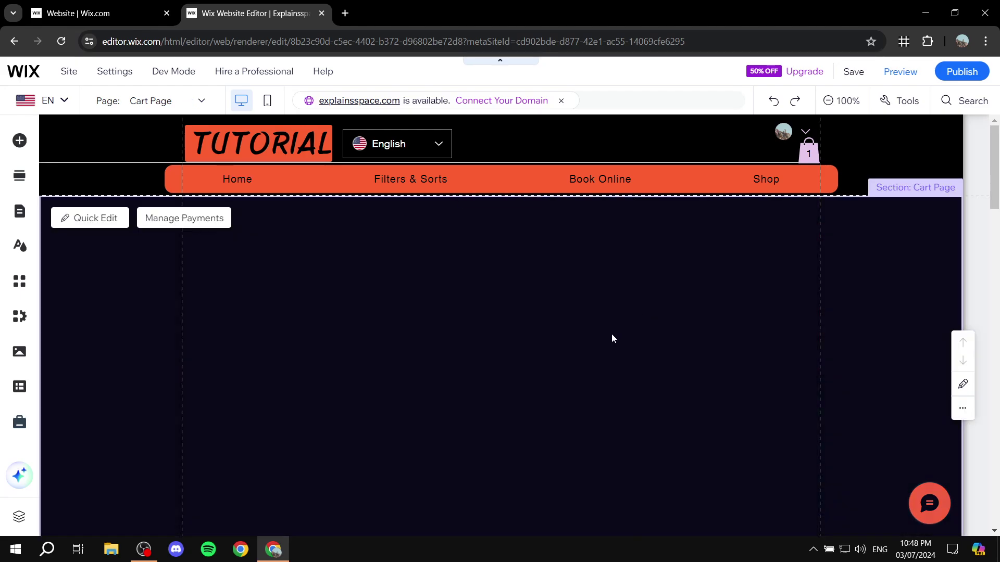
scroll(562, 338, down, 3)
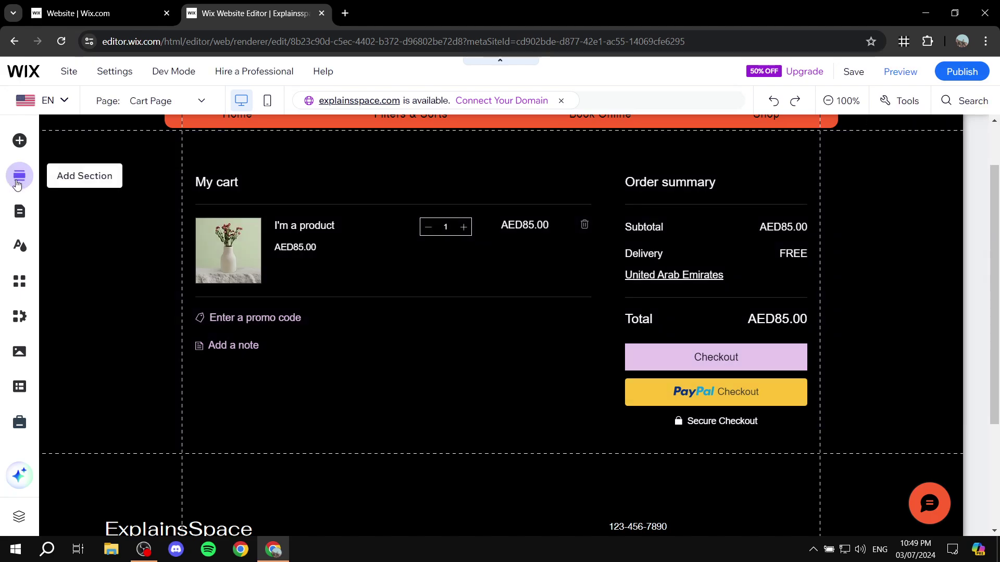
click(19, 211)
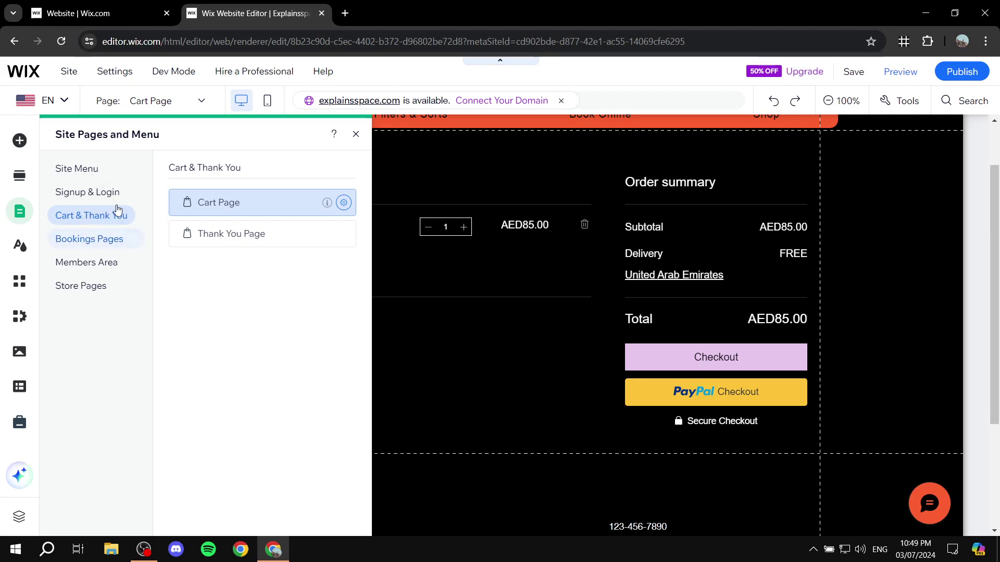
click(78, 289)
click(77, 266)
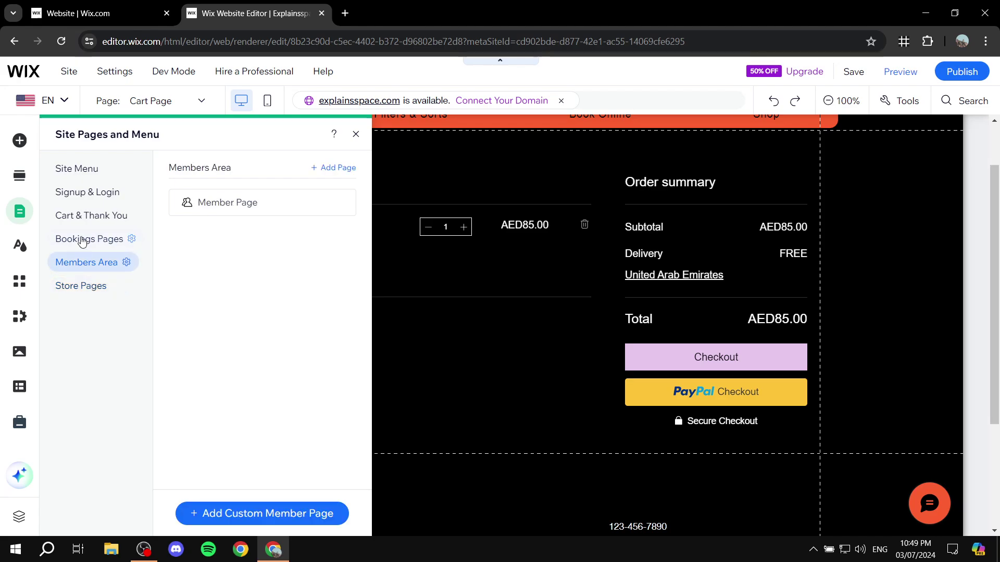
click(68, 240)
click(70, 192)
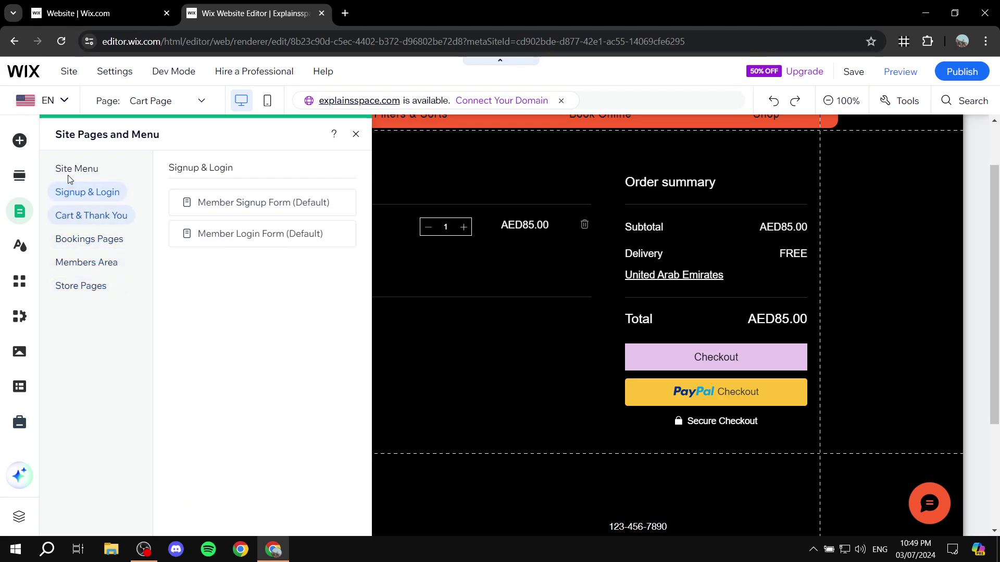
click(72, 168)
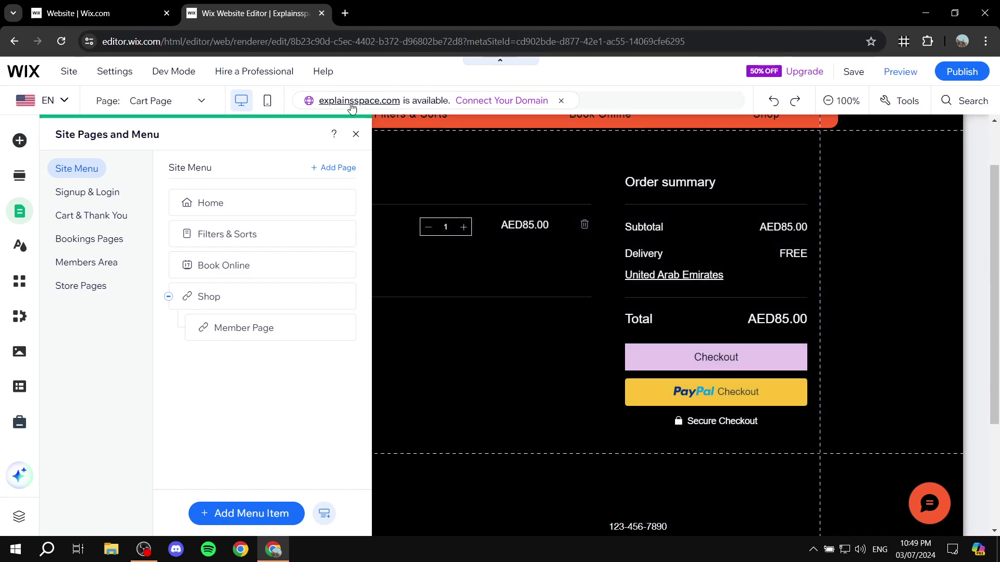
click(356, 134)
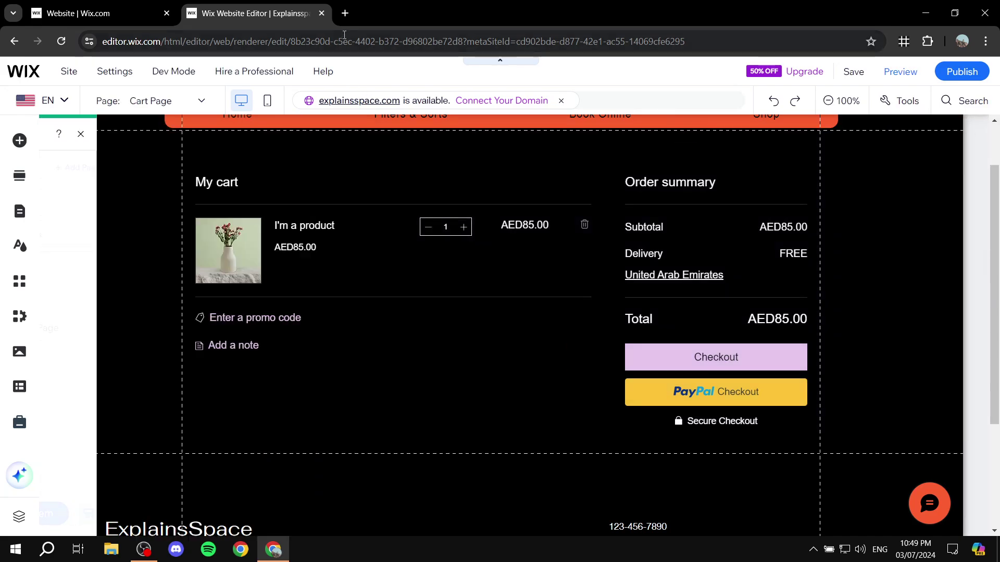
Close the editor tab and open Settings from the dashboard sidebar
click(322, 14)
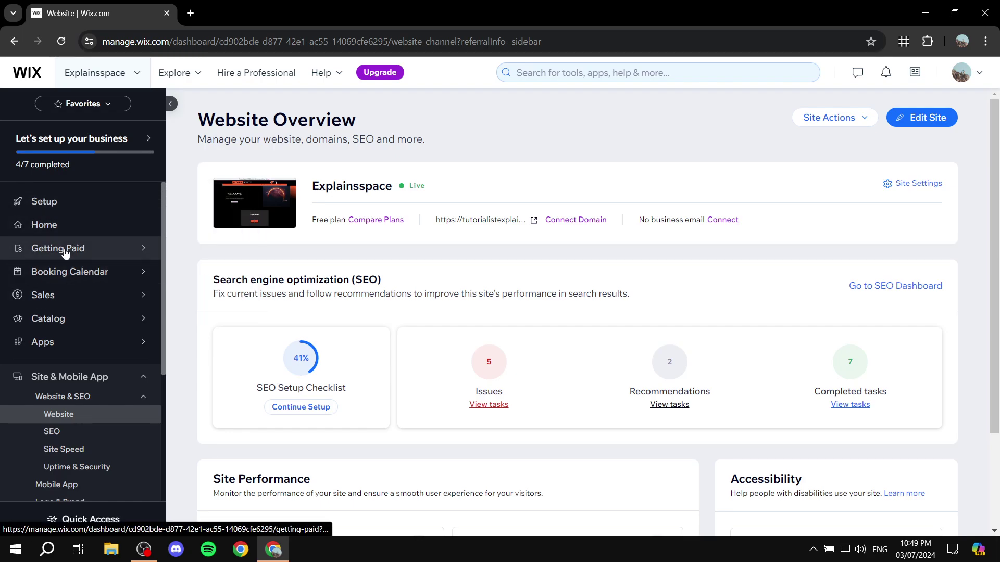
scroll(65, 256, down, 2)
scroll(65, 255, down, 2)
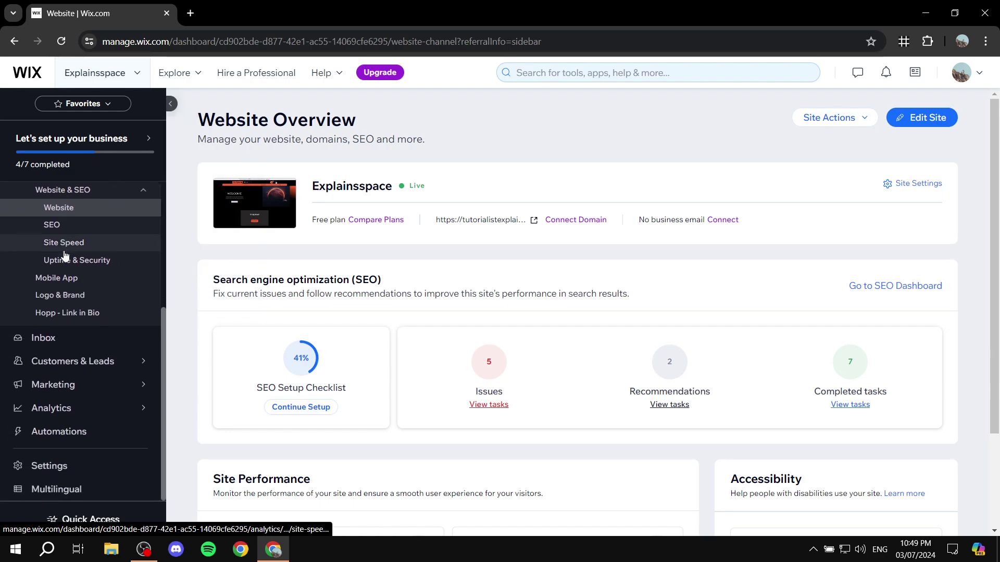
click(61, 468)
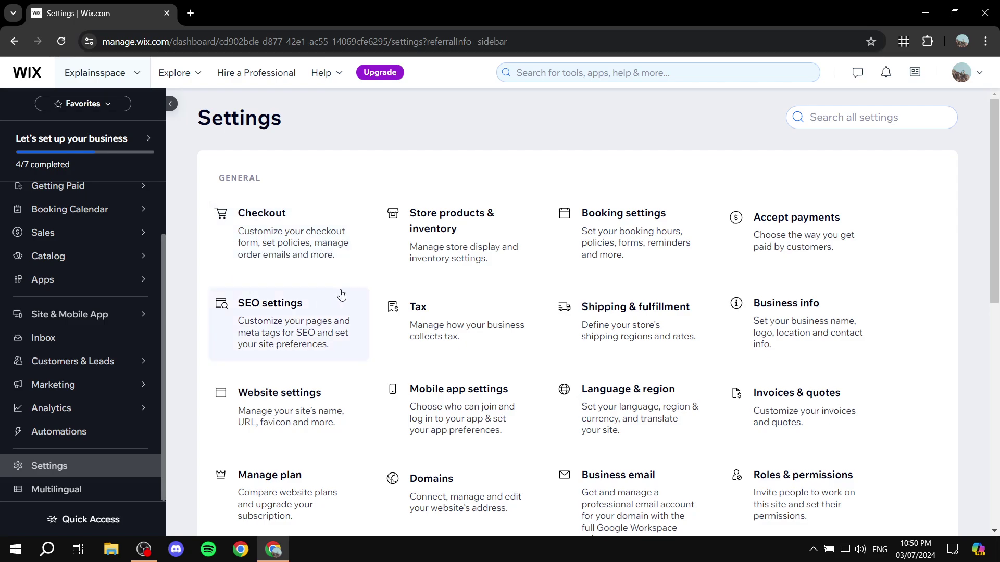
Open the Checkout settings card and review the Checkout form section
click(301, 258)
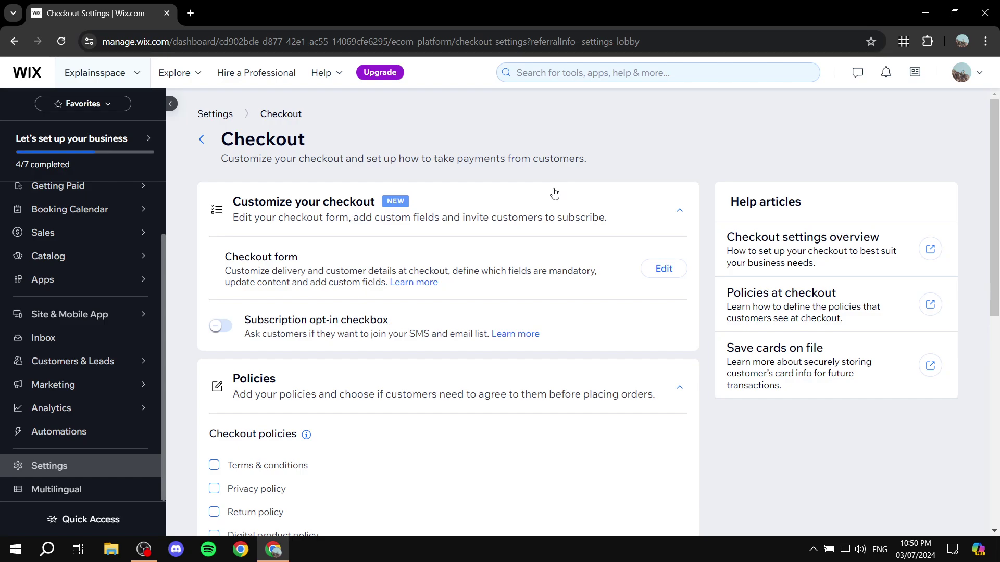
scroll(513, 384, down, 8)
scroll(462, 393, up, 9)
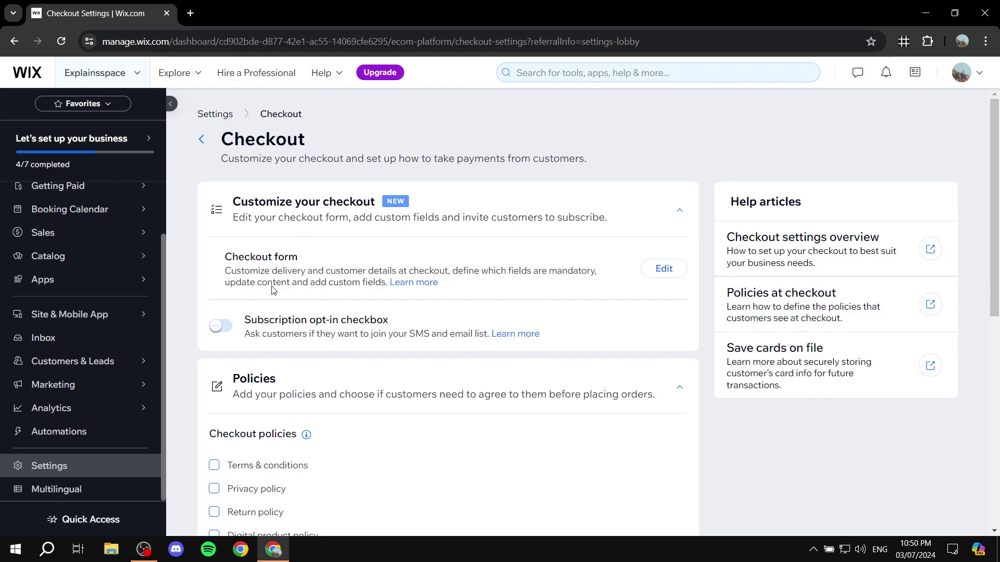
mouse_move(221, 258)
mouse_down()
mouse_move(311, 259)
mouse_move(220, 258)
mouse_up()
click(320, 259)
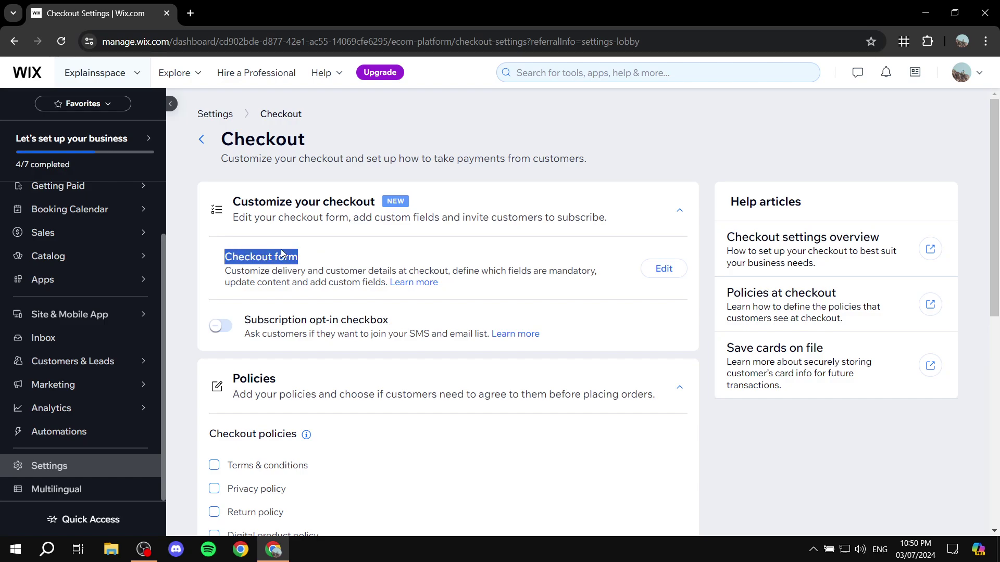
click(318, 249)
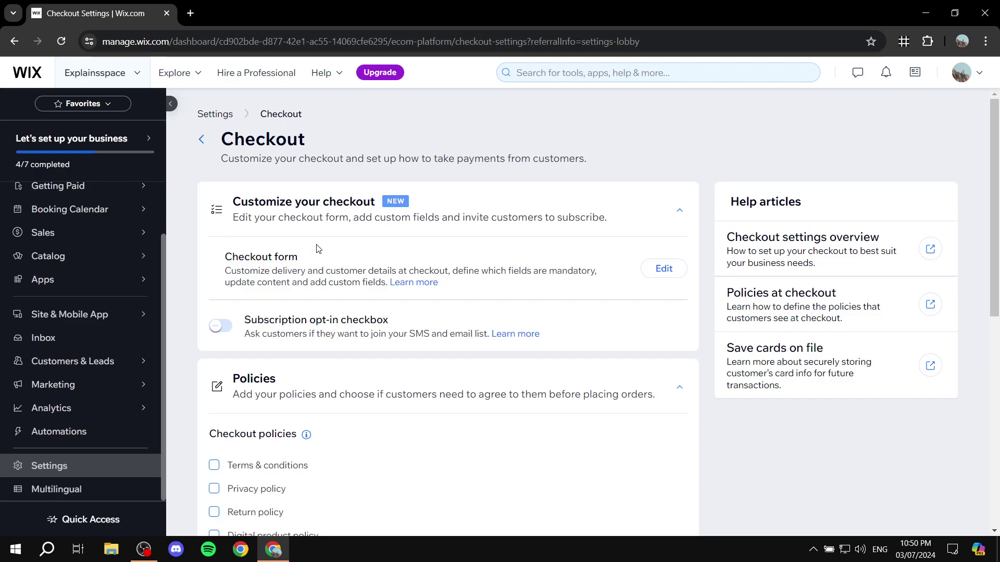
Open the Checkout Form Composer and look through its customer and delivery fields
click(664, 270)
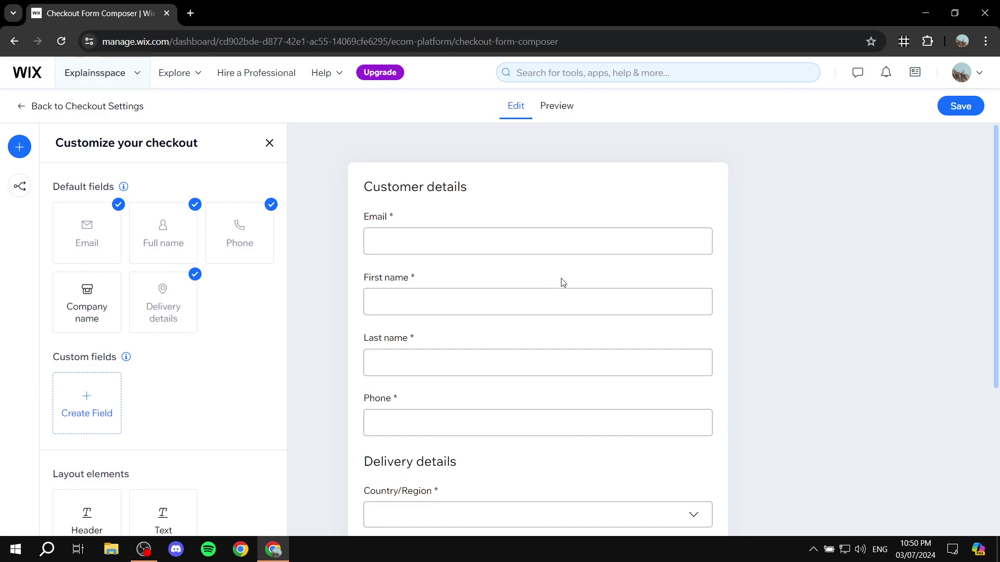
scroll(562, 282, down, 4)
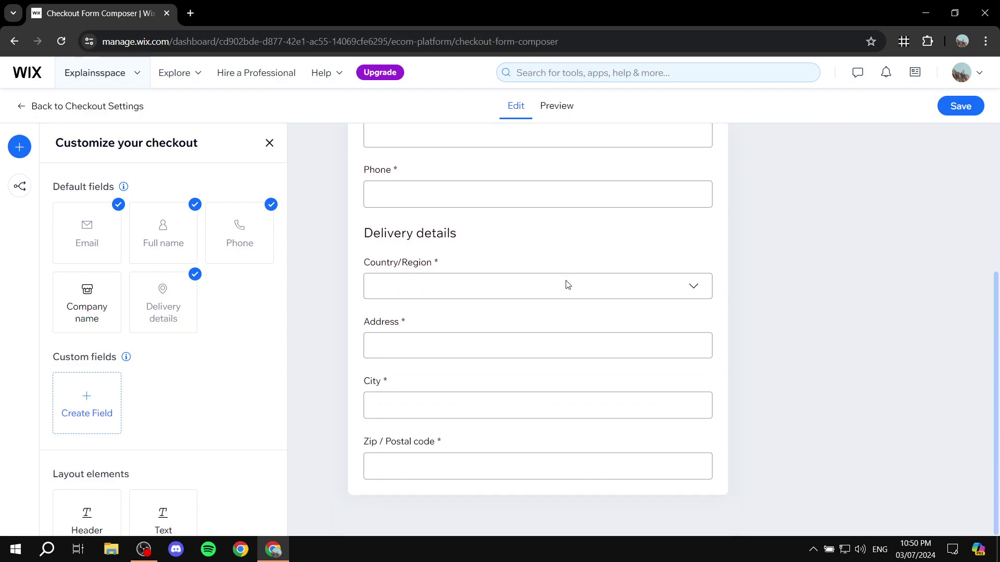
scroll(568, 284, up, 4)
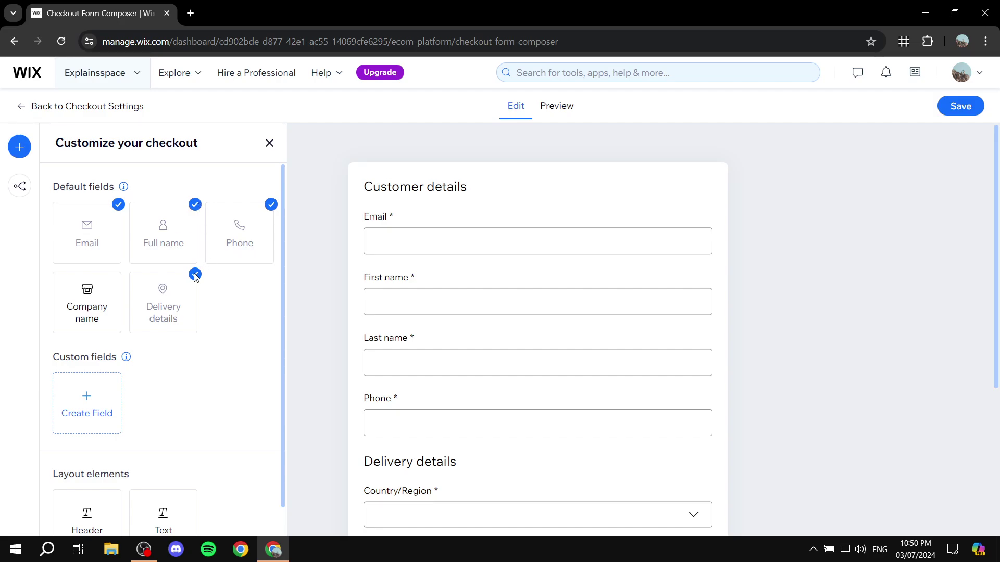
scroll(154, 339, down, 1)
scroll(184, 193, up, 1)
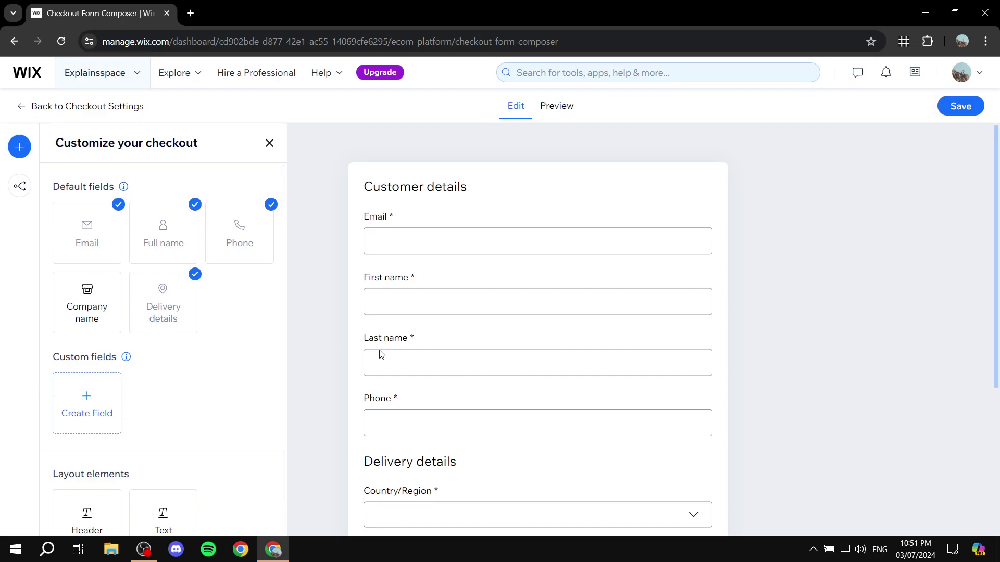
scroll(387, 408, down, 4)
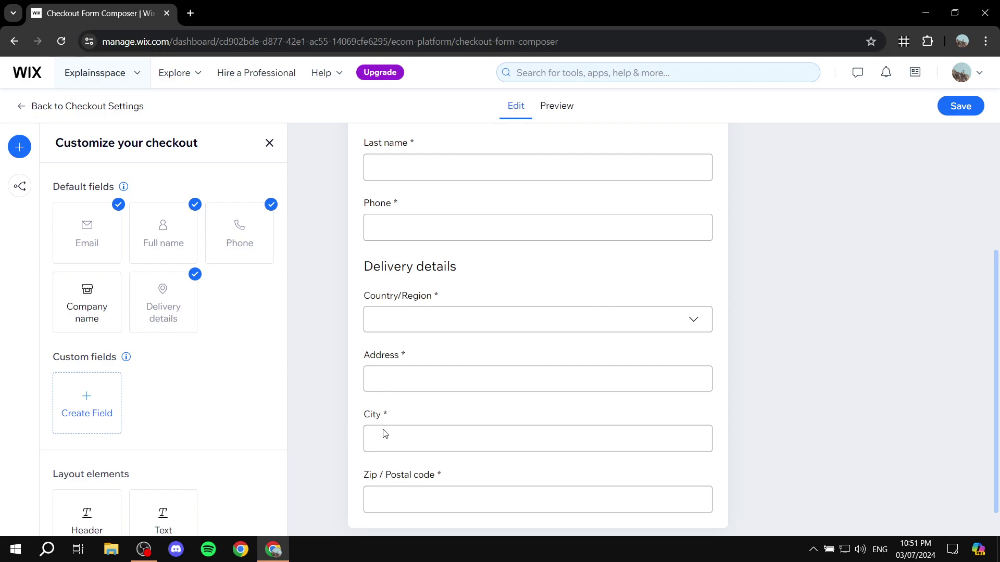
scroll(402, 446, down, 1)
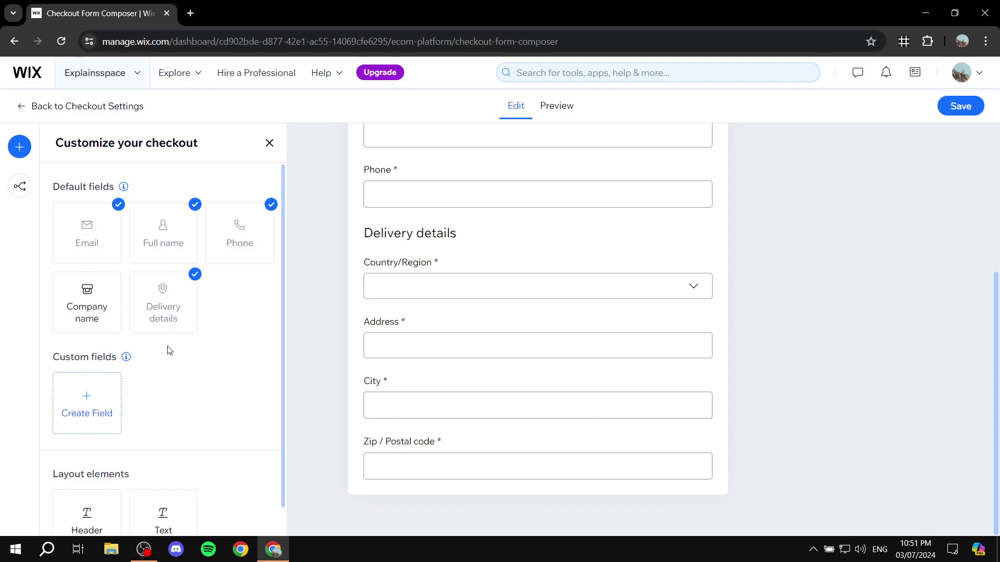
scroll(116, 419, down, 1)
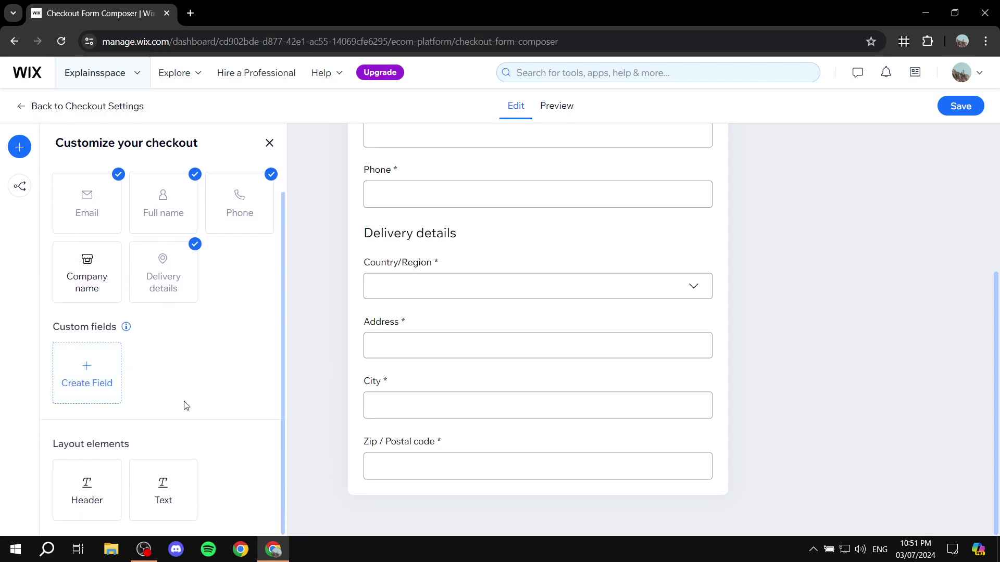
scroll(194, 305, up, 1)
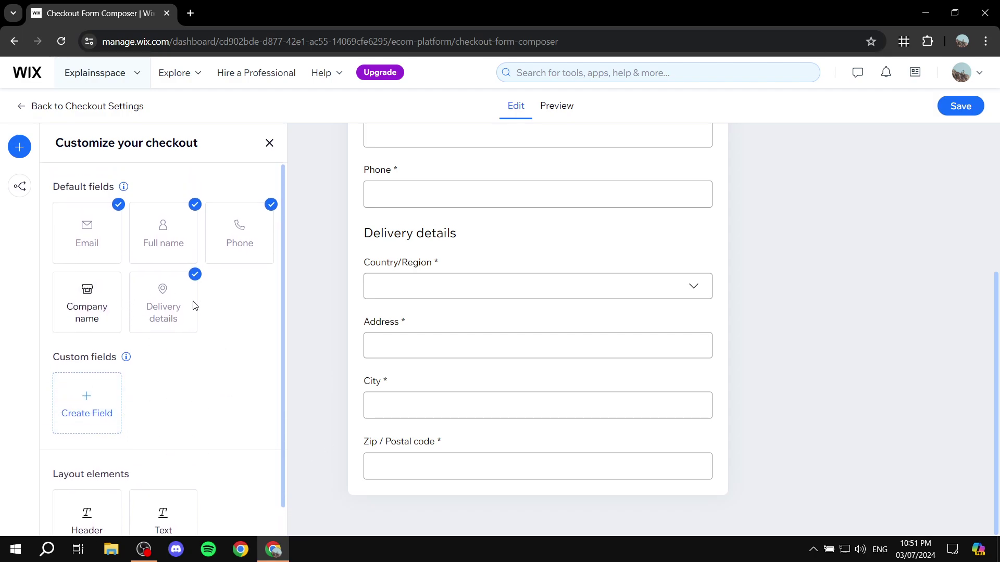
click(69, 288)
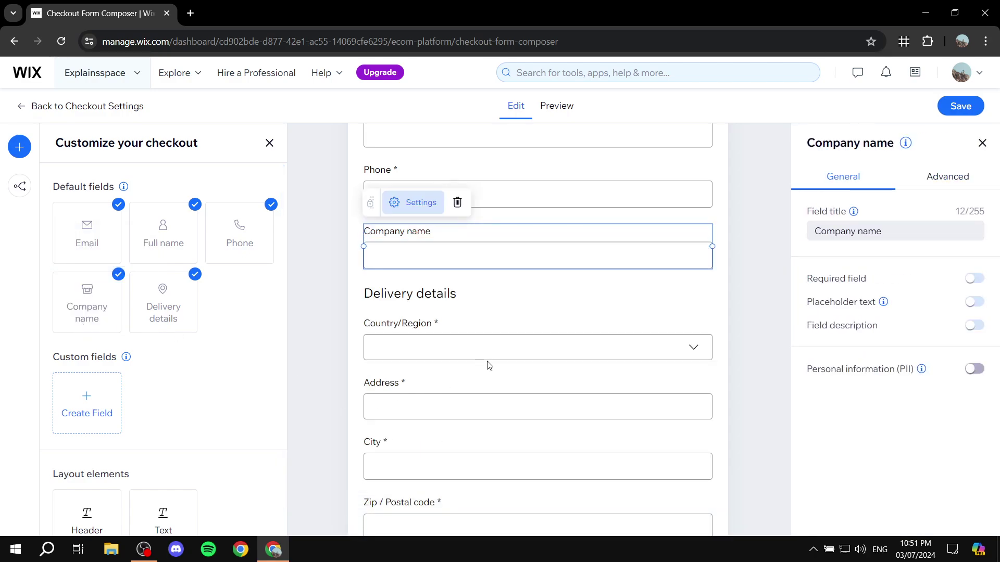
drag(503, 232, 475, 292)
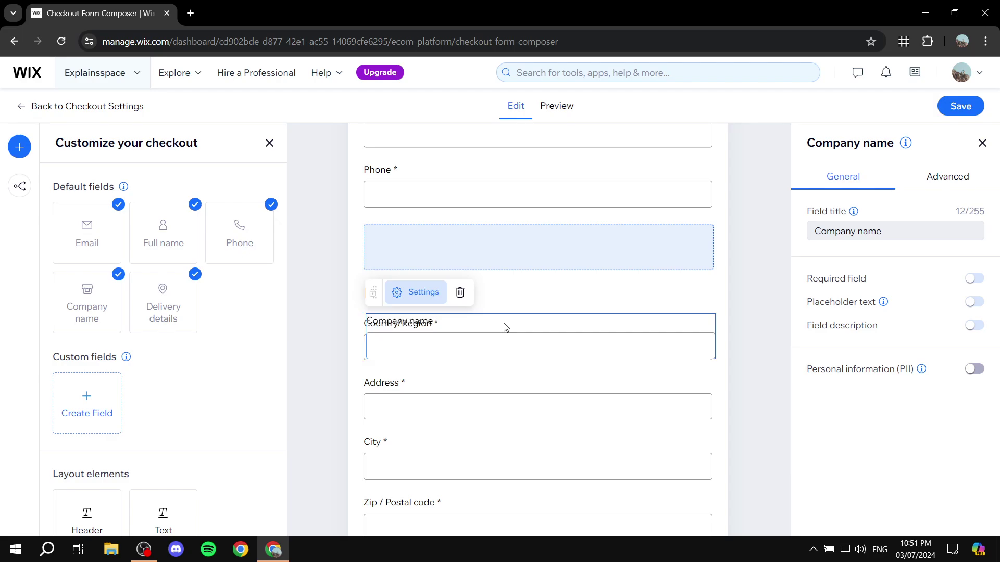
drag(504, 327, 536, 308)
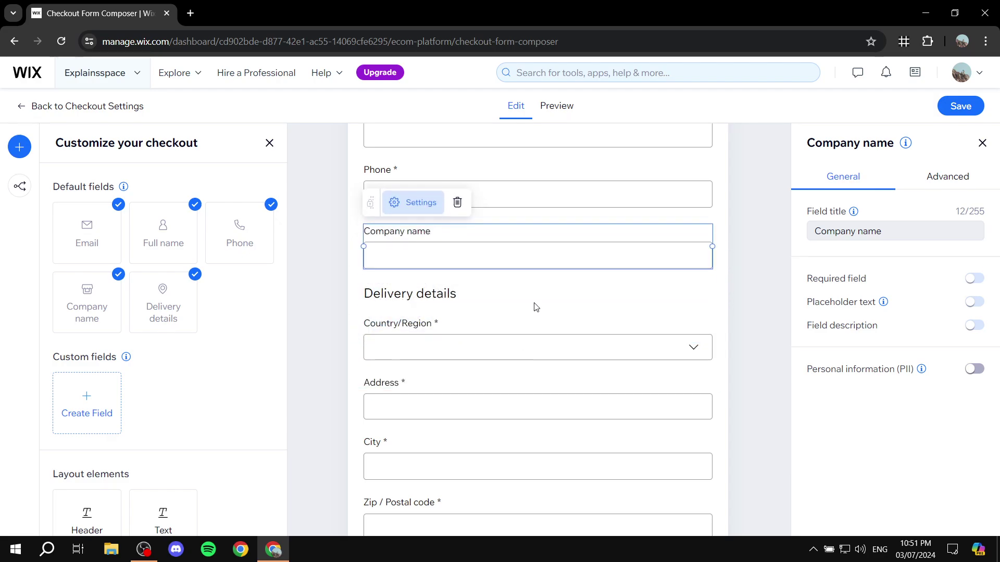
drag(538, 229, 520, 167)
scroll(378, 294, up, 4)
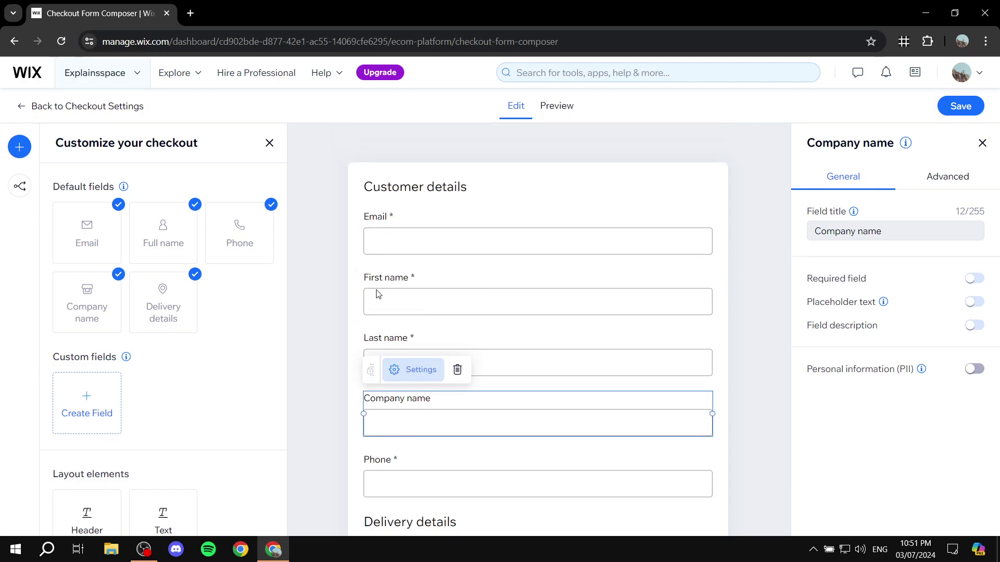
scroll(531, 306, down, 3)
drag(529, 282, 538, 345)
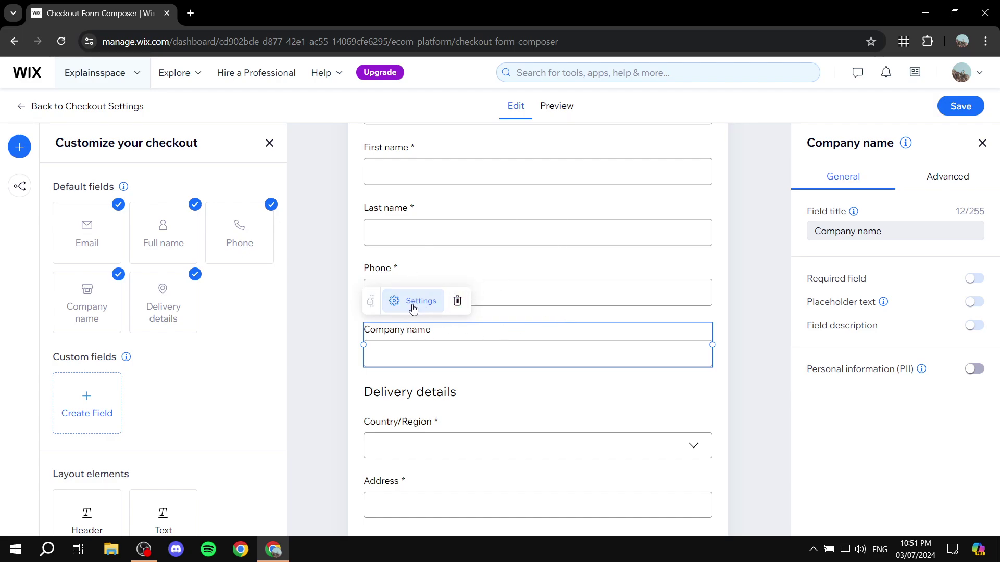
click(332, 303)
click(471, 350)
click(973, 279)
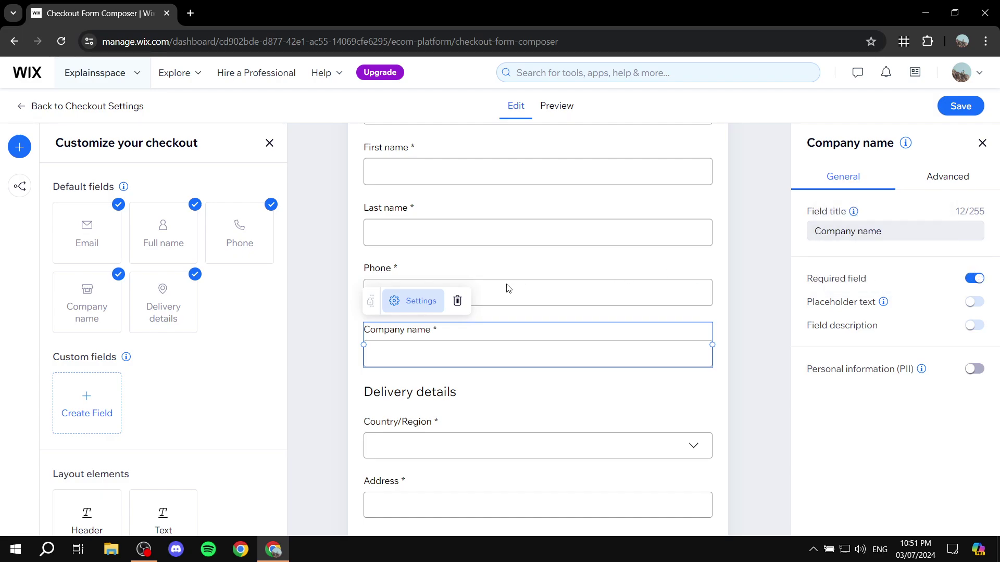
click(979, 279)
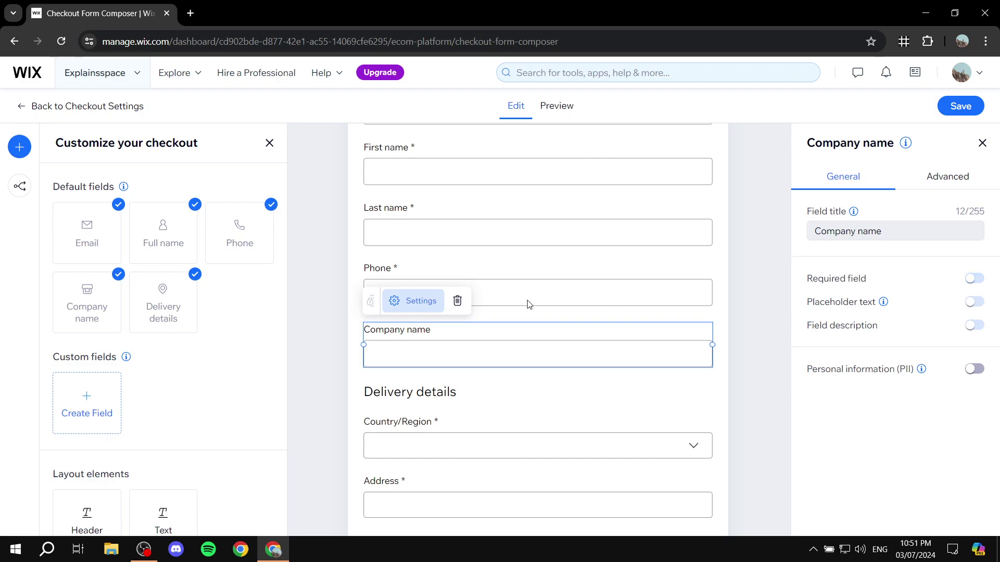
click(457, 302)
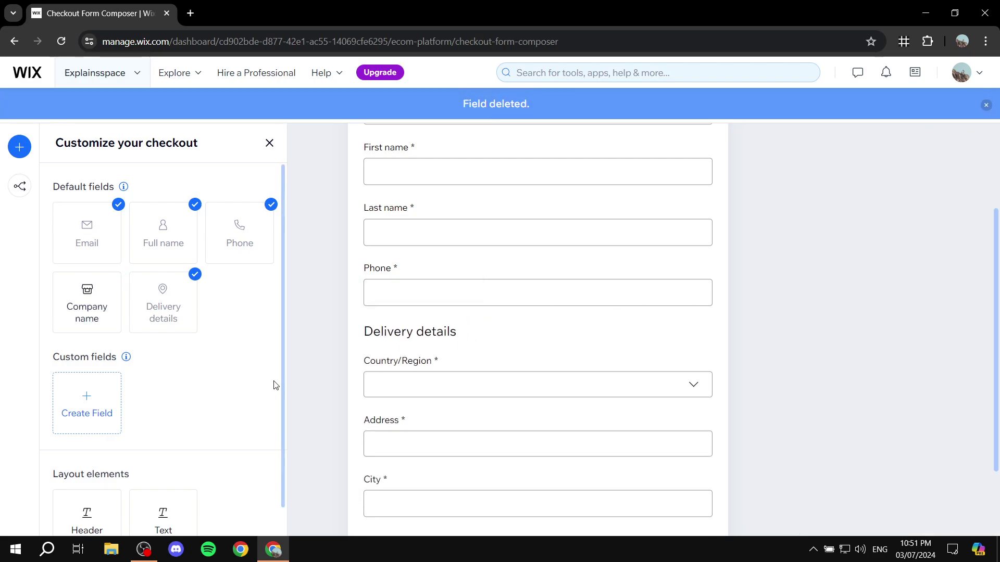
Add a Long answer custom field to the checkout form below Phone
scroll(255, 359, down, 1)
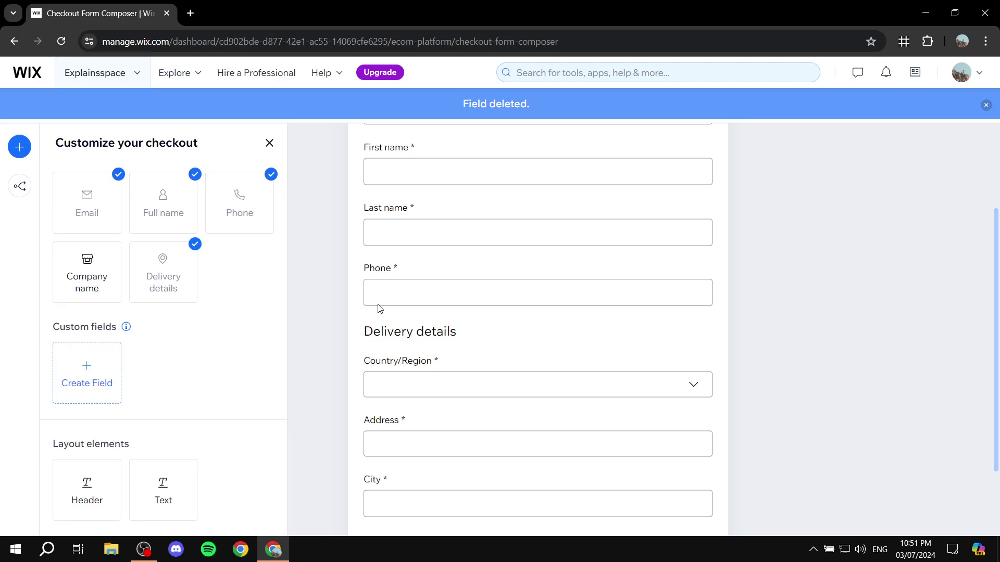
click(89, 375)
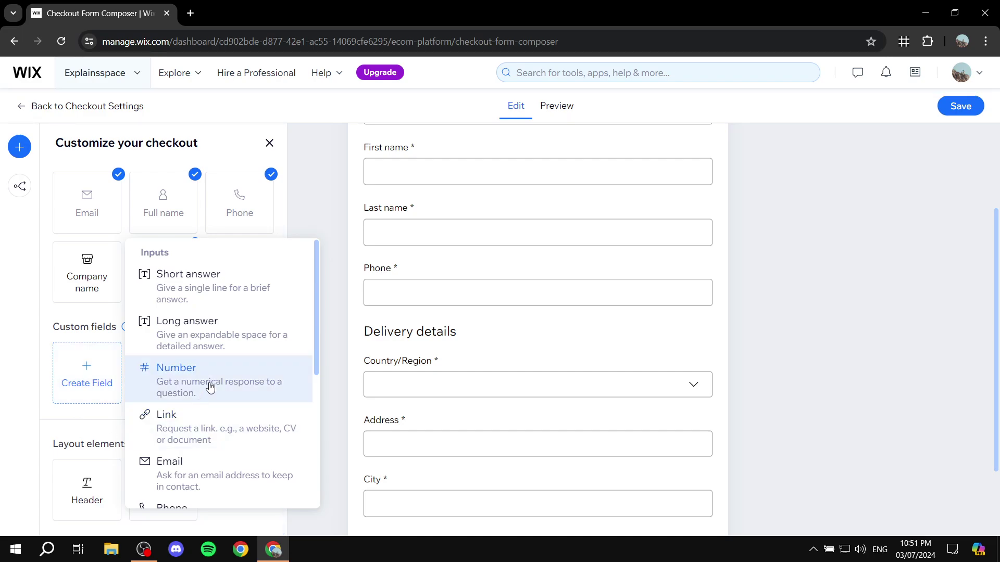
scroll(210, 385, down, 5)
scroll(208, 437, up, 5)
scroll(226, 365, down, 1)
scroll(219, 377, up, 1)
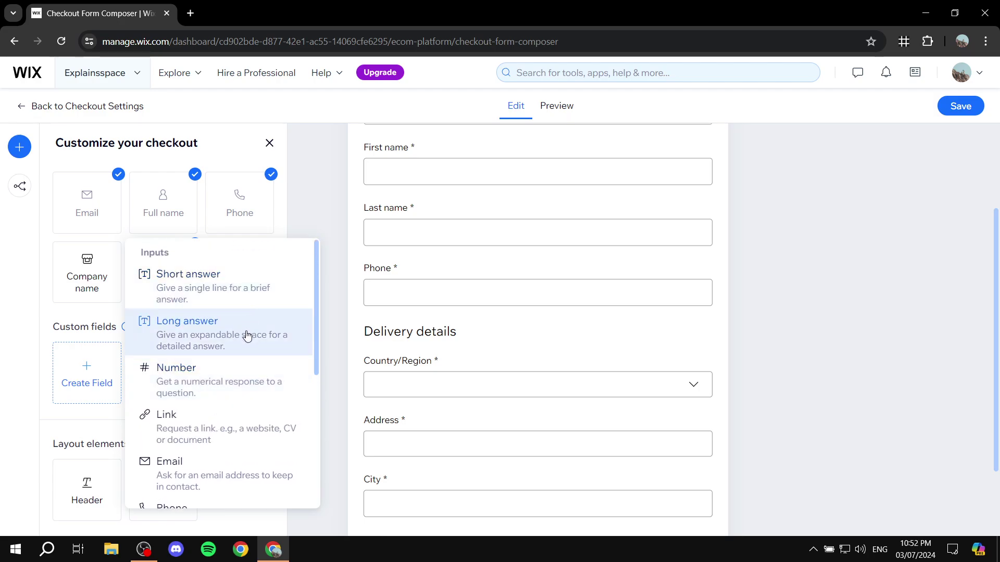
scroll(235, 317, down, 1)
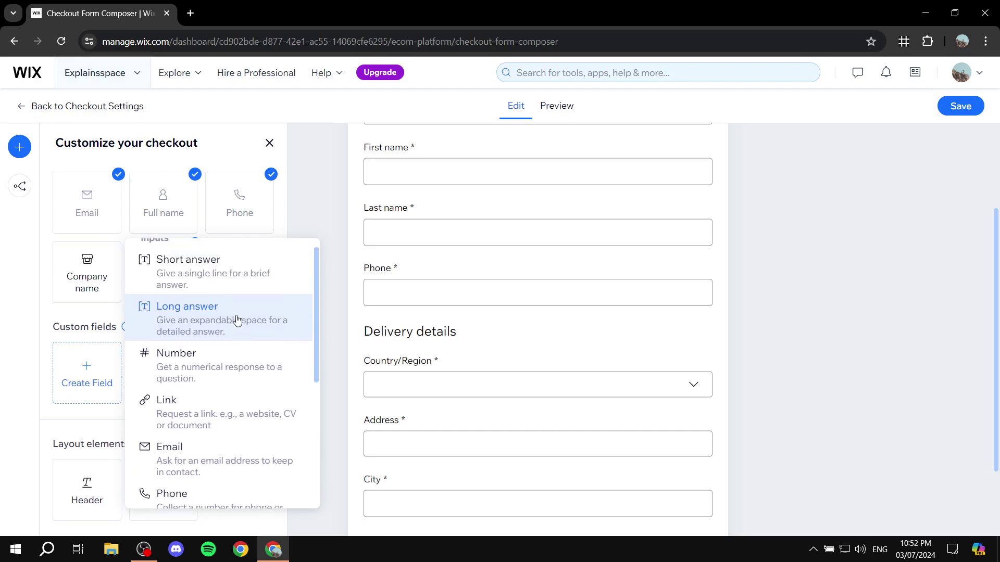
scroll(224, 331, up, 1)
click(216, 341)
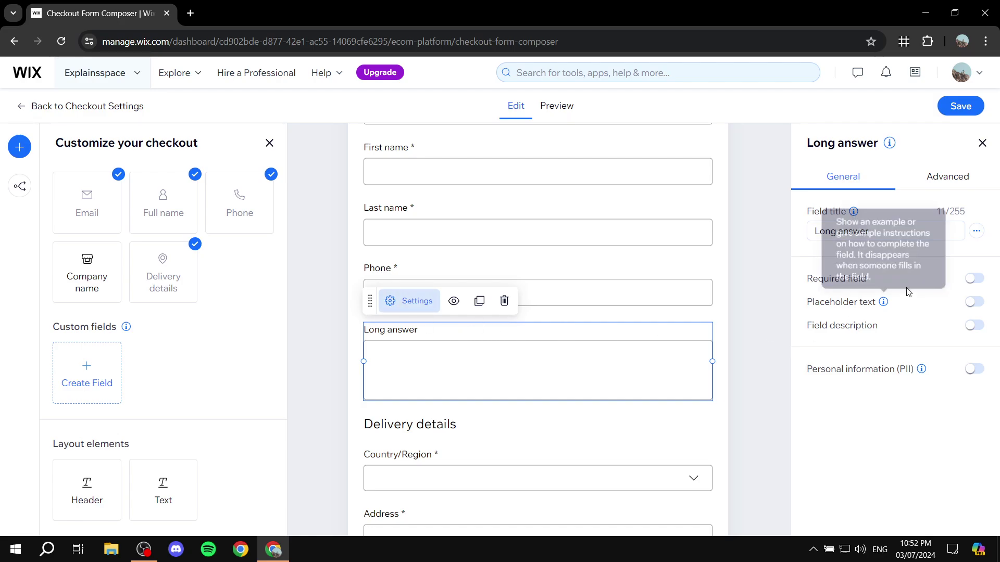
Title the new field 'Add a description'
click(910, 232)
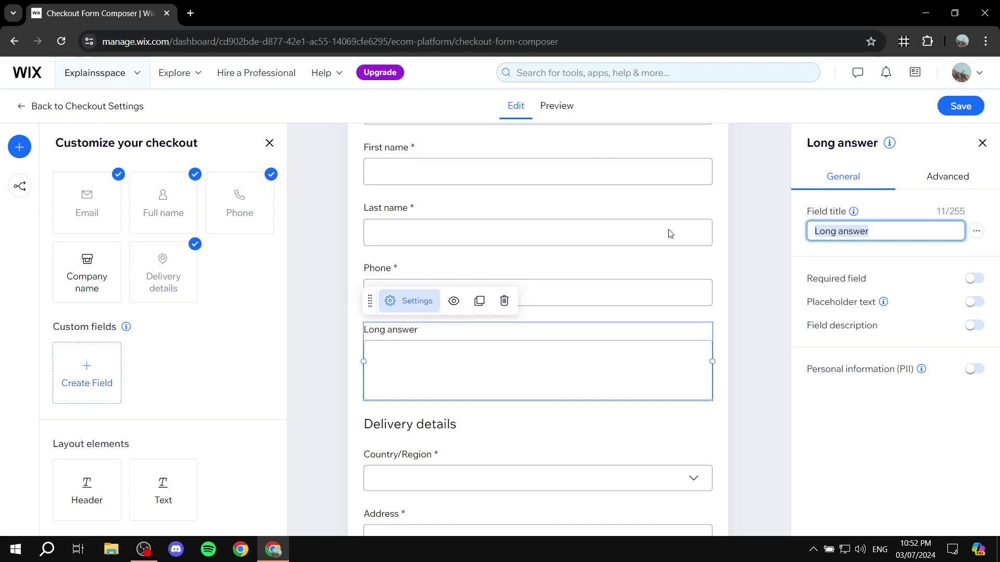
text(Add a )
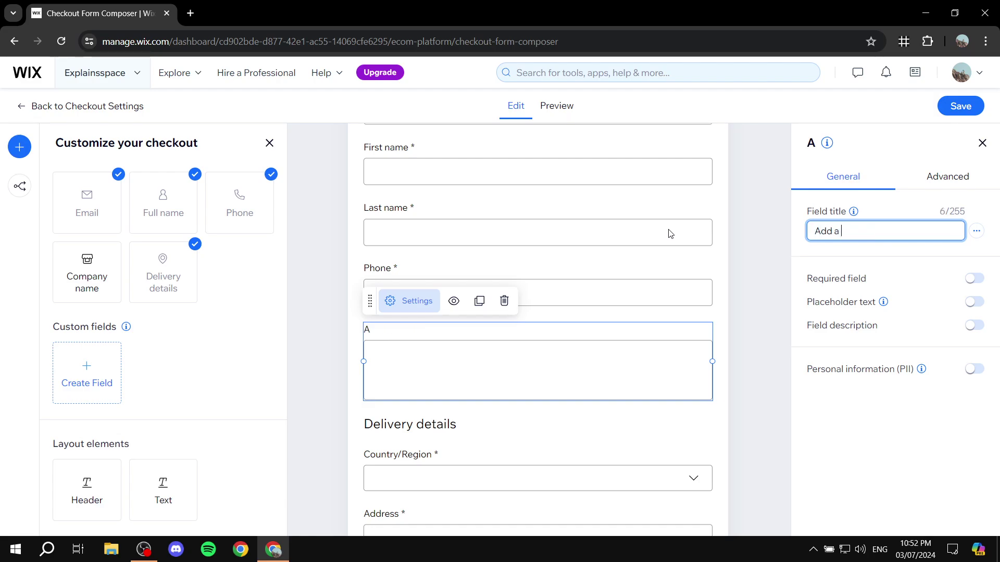
text(desc)
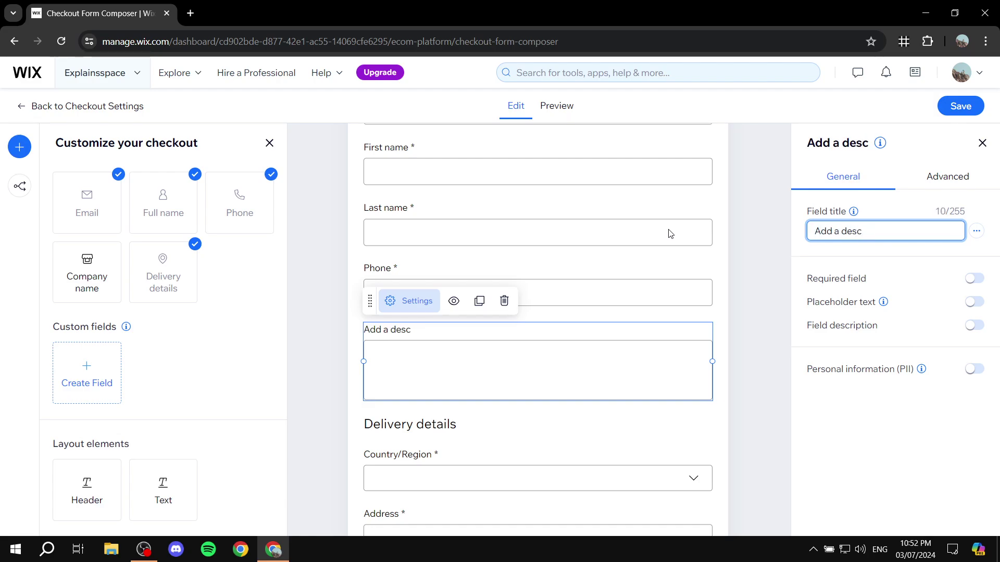
text(ription)
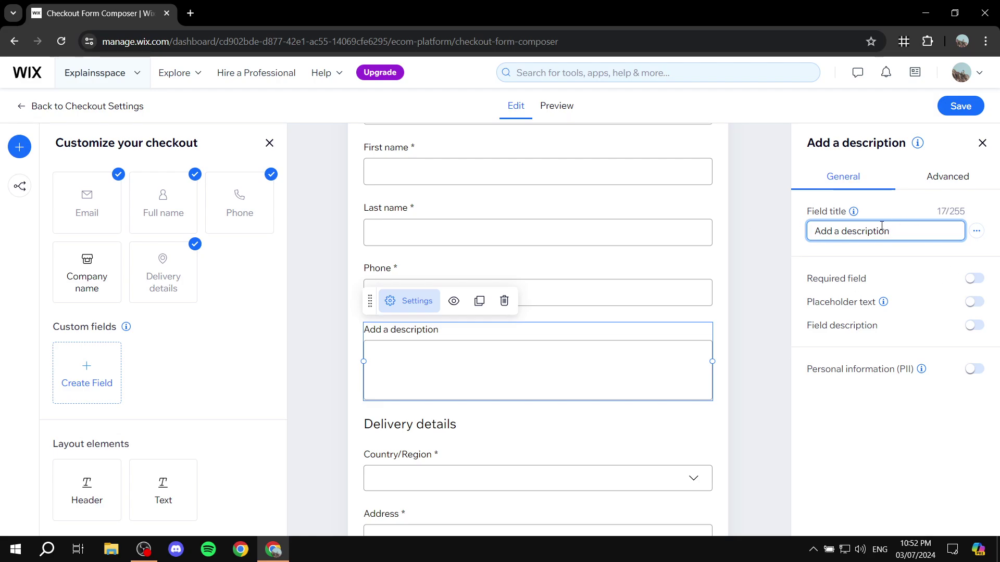
double_click(867, 278)
click(770, 277)
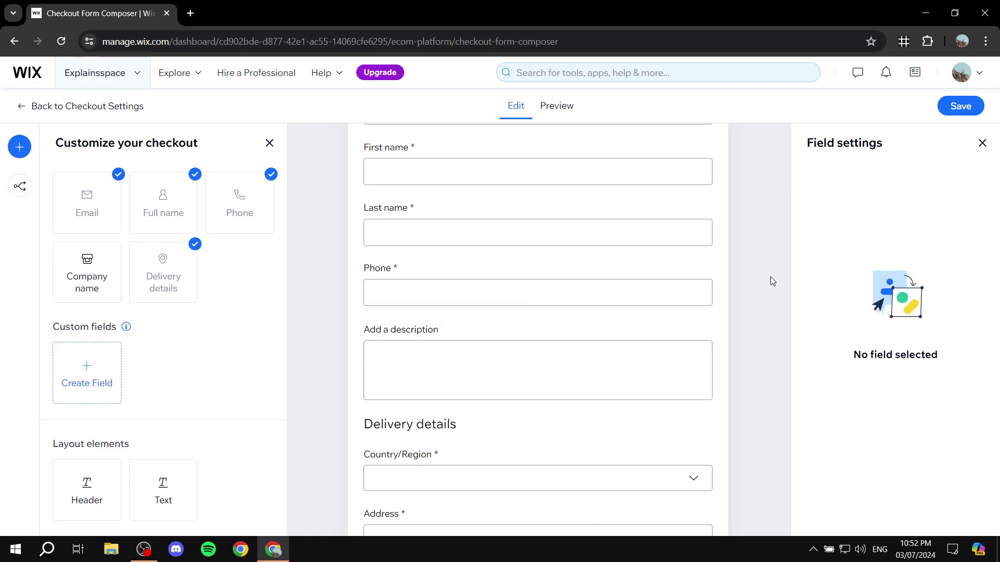
Make 'Add a description' required with placeholder 'Give a detailed description'
click(510, 337)
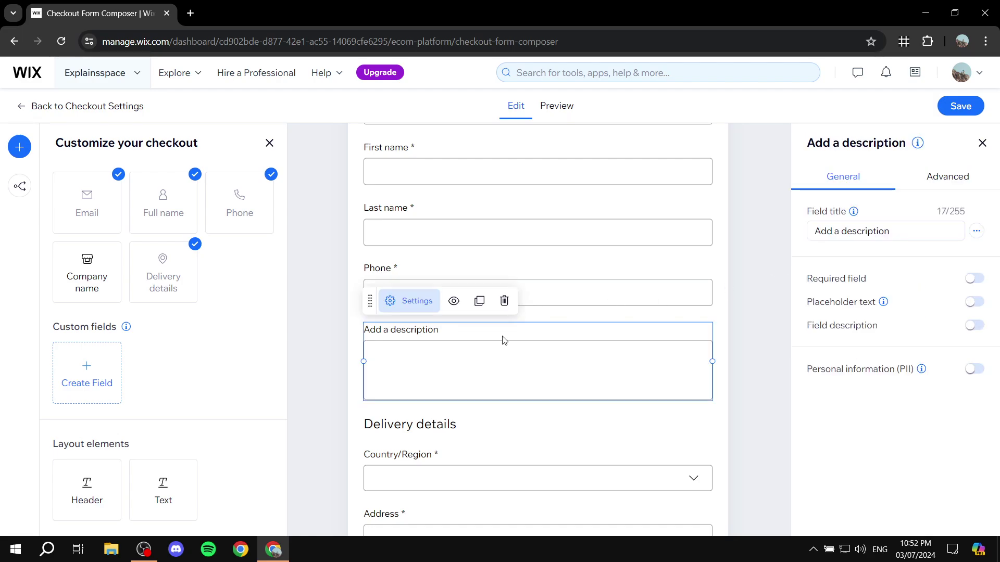
click(978, 283)
click(973, 303)
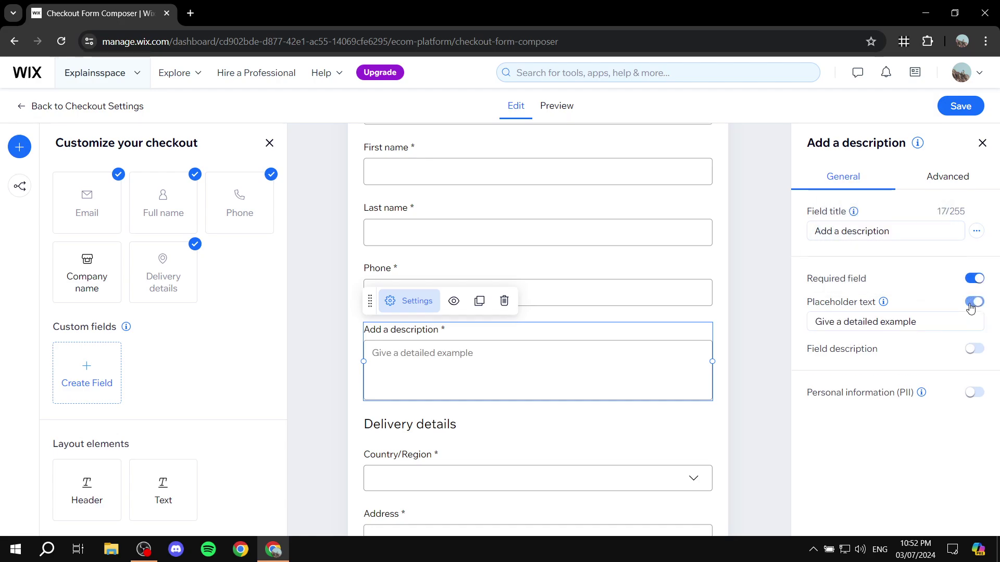
triple_click(945, 321)
drag(944, 321, 818, 328)
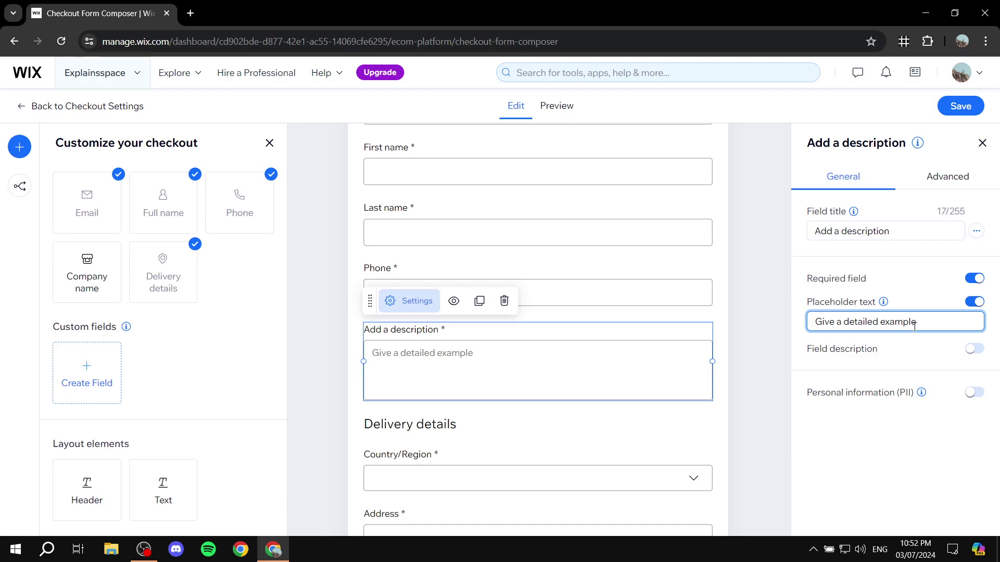
click(782, 320)
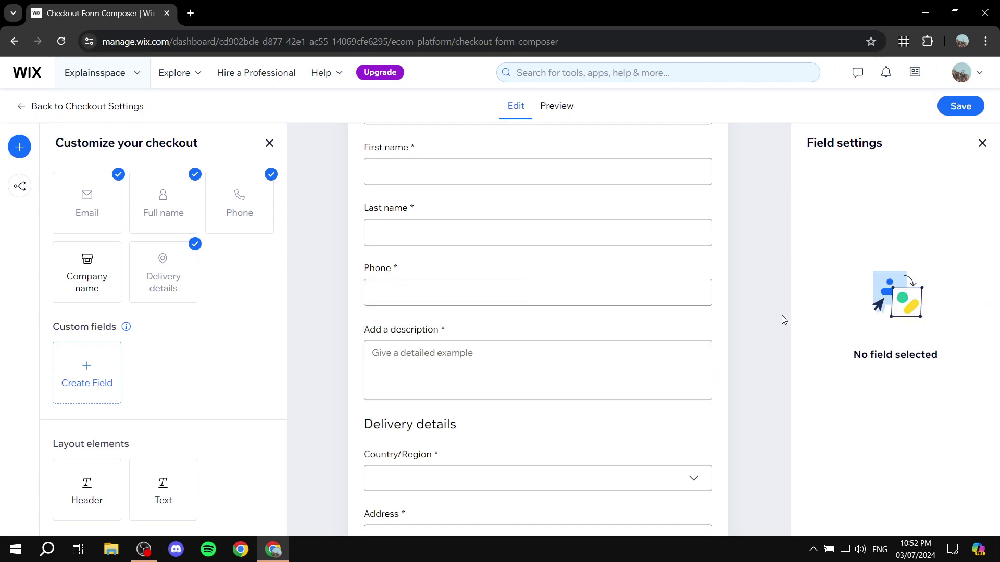
click(657, 358)
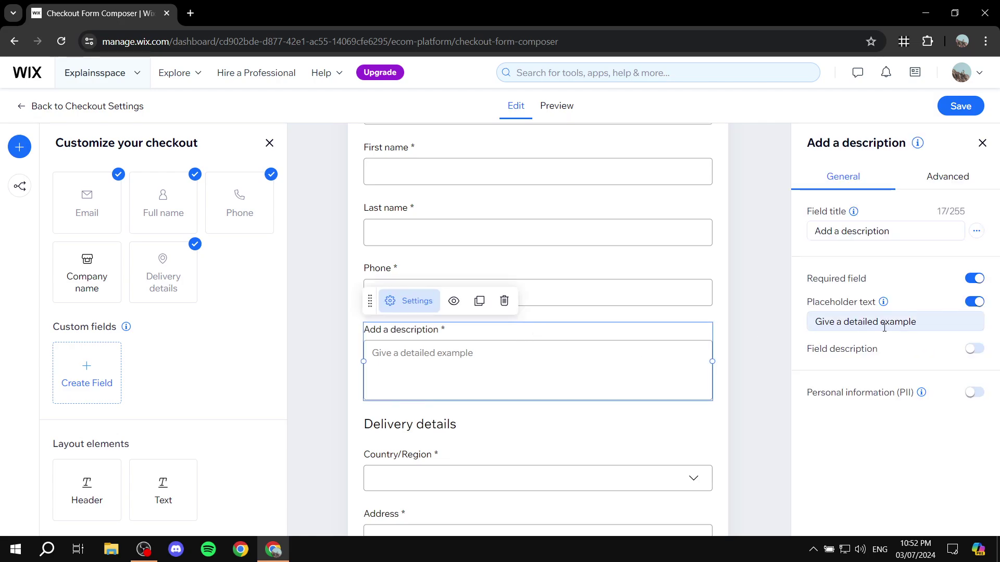
drag(923, 329, 818, 319)
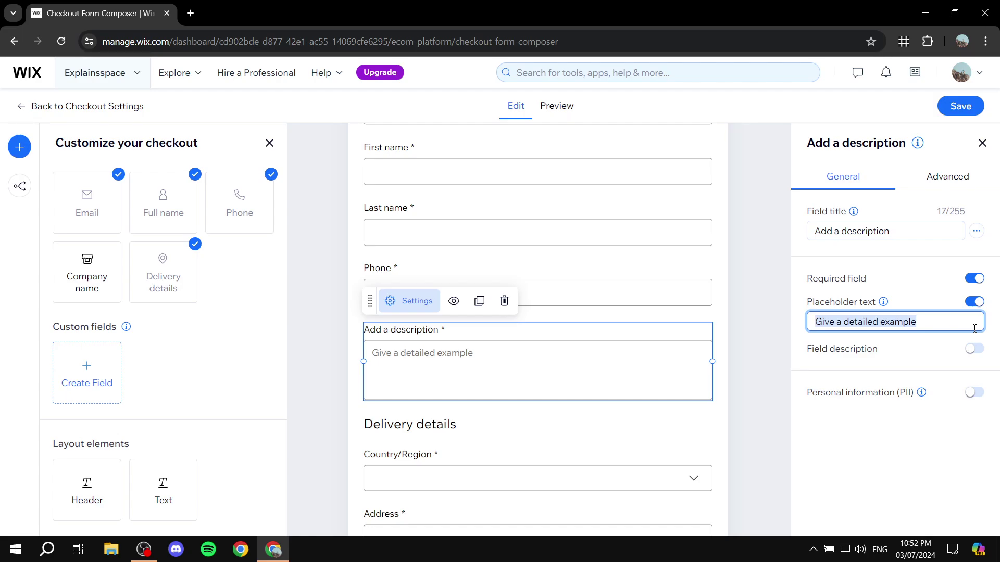
text(Give)
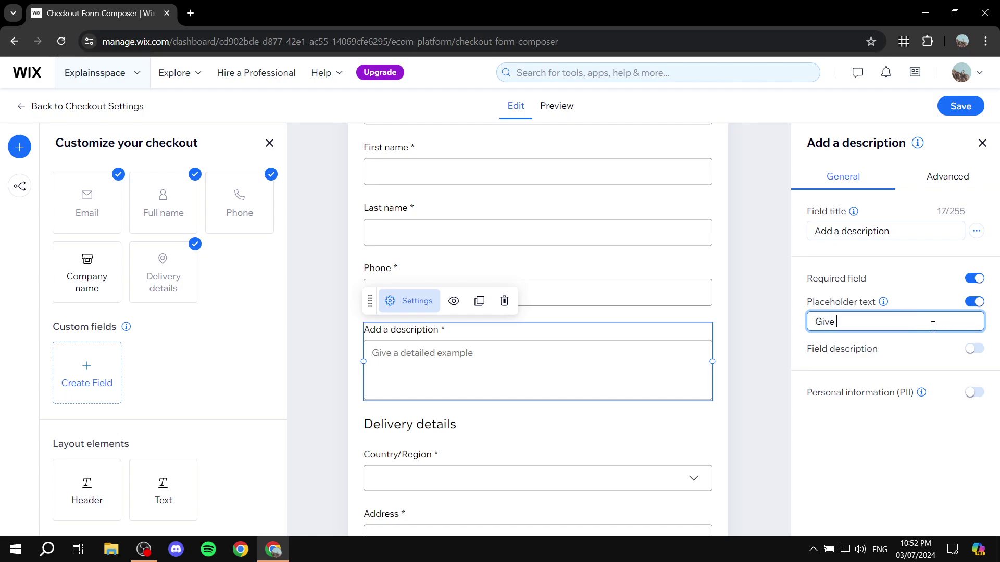
text( a detailed)
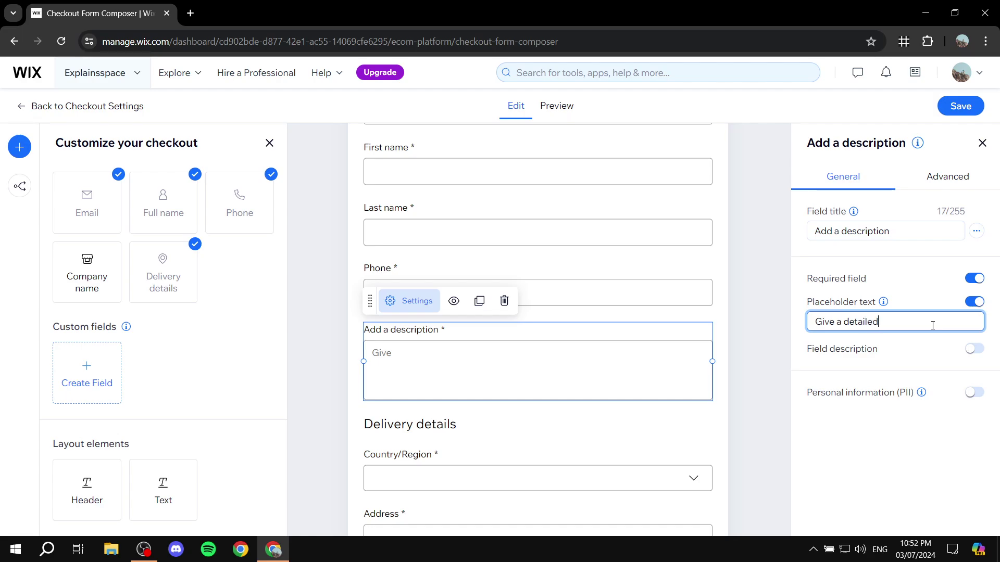
text( description)
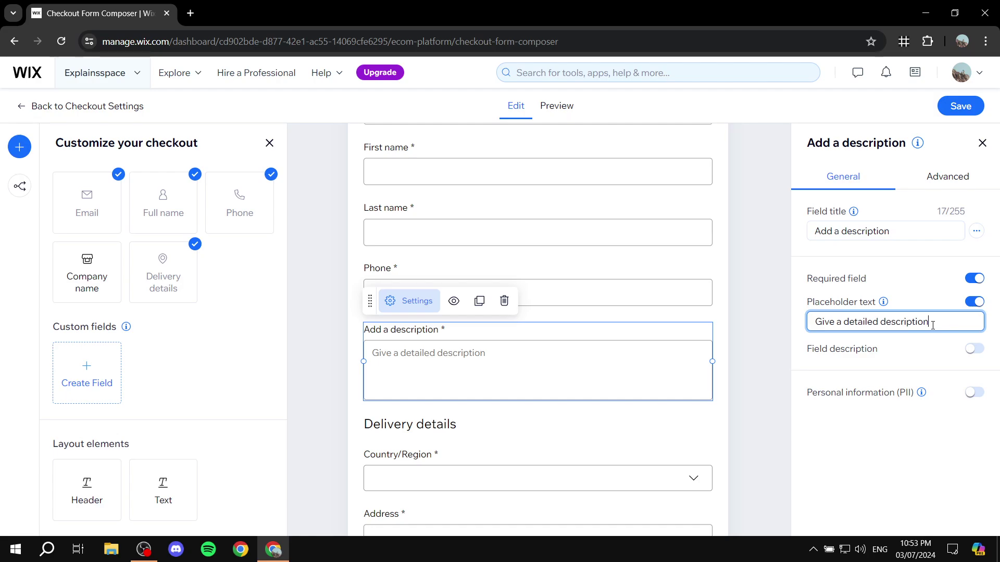
click(890, 372)
click(976, 350)
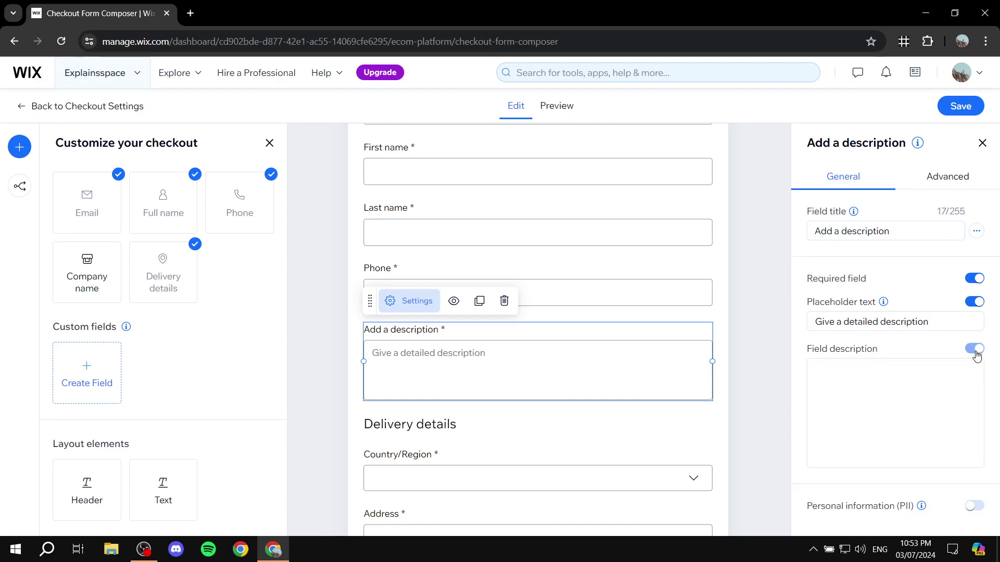
click(975, 350)
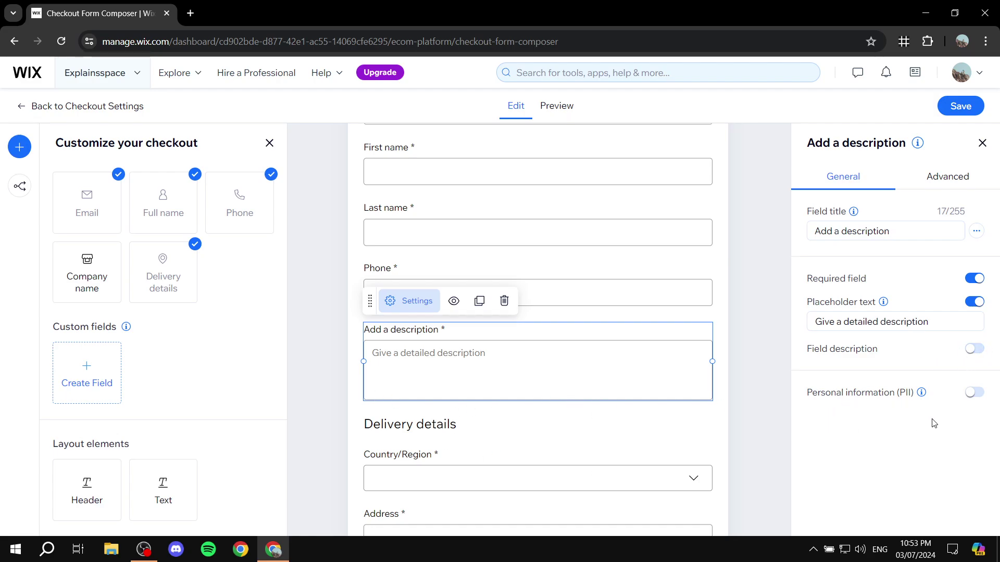
click(975, 392)
mouse_move(918, 395)
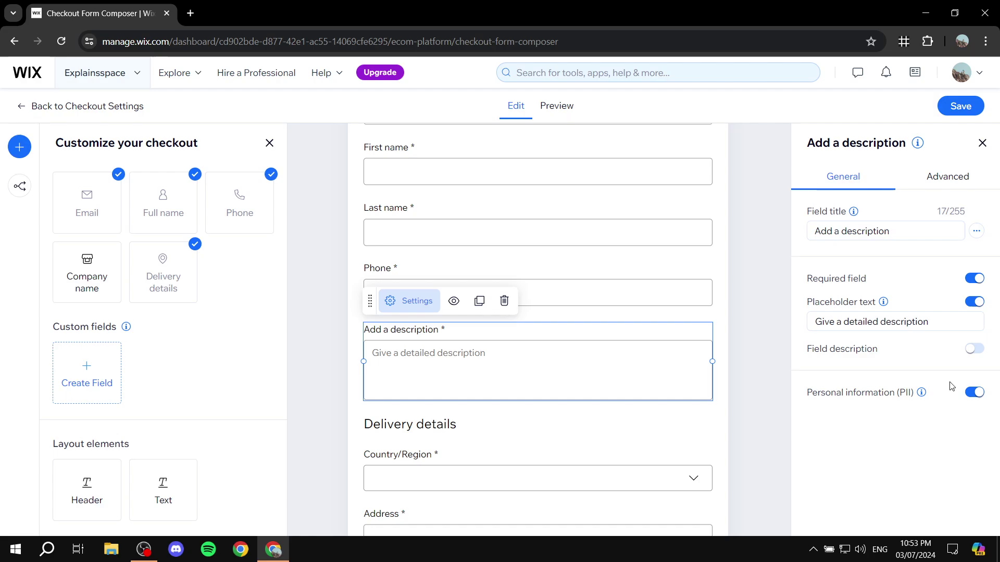
click(975, 393)
click(625, 334)
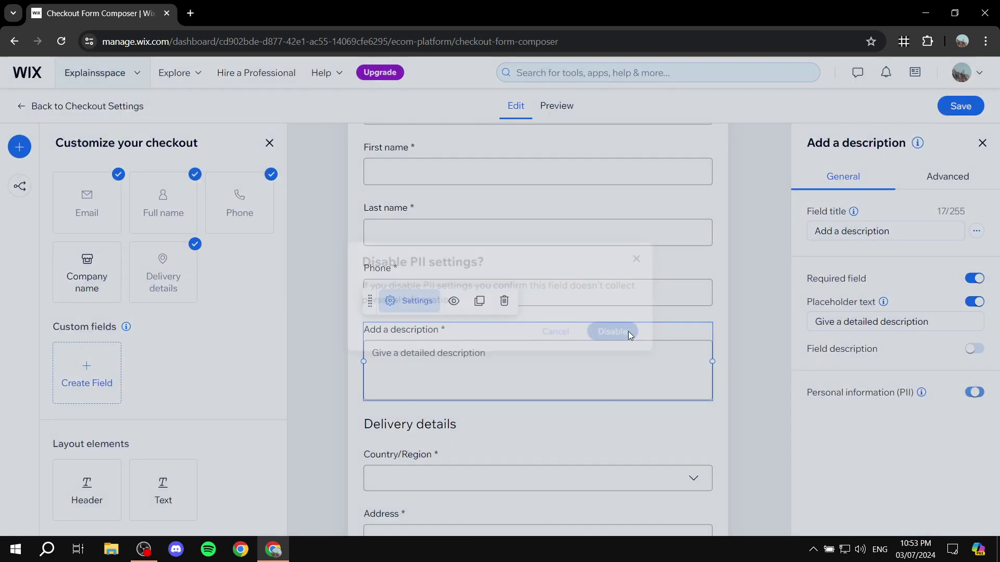
click(299, 317)
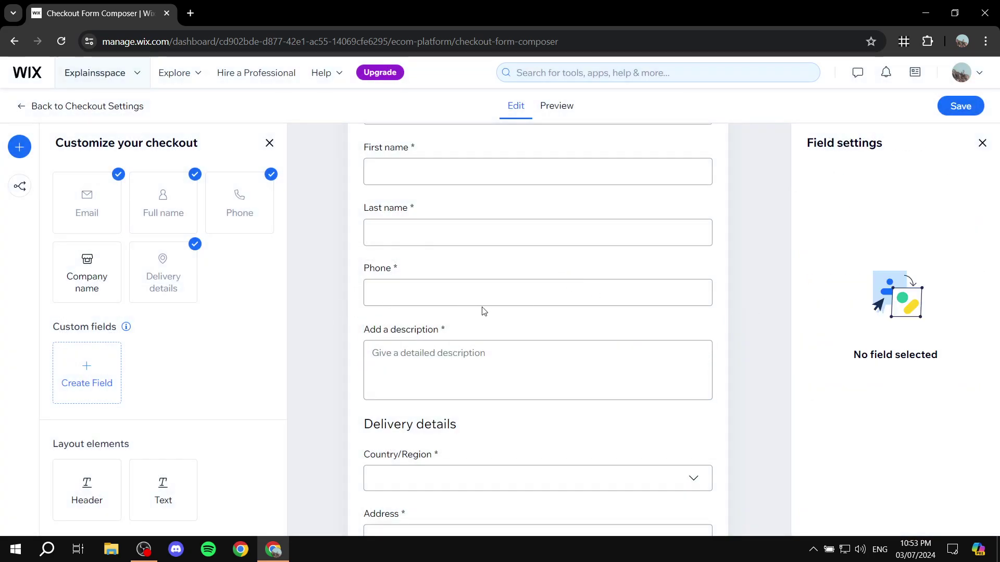
click(541, 370)
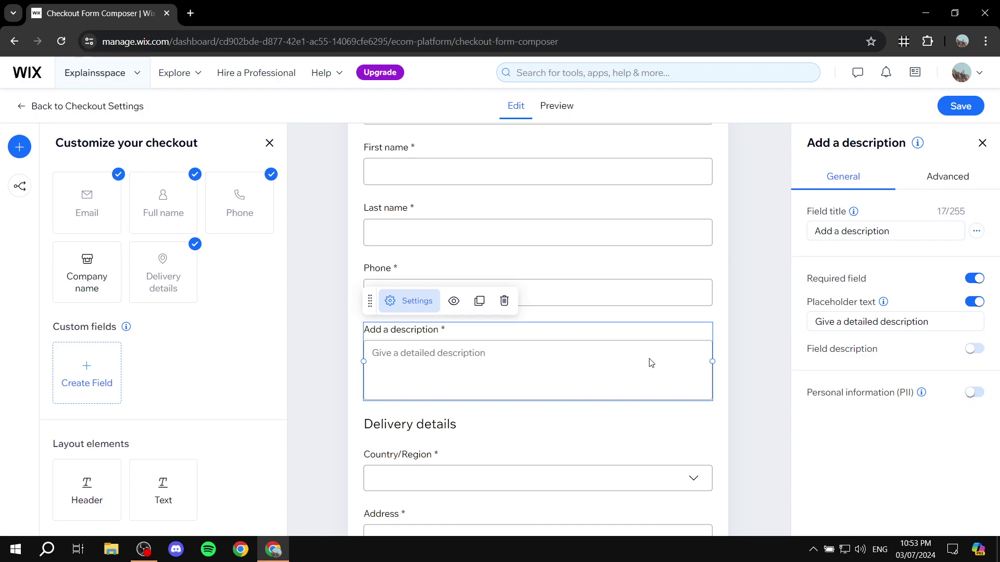
Try resizing the width of the description and Phone fields
mouse_move(712, 361)
mouse_down()
mouse_move(444, 359)
mouse_move(712, 358)
mouse_up()
click(724, 349)
click(704, 302)
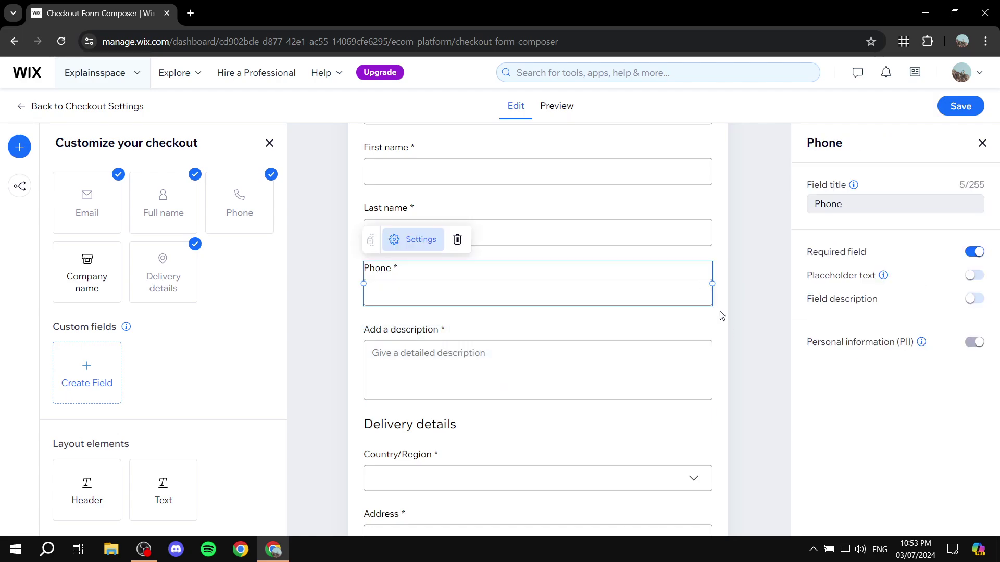
mouse_move(711, 285)
mouse_down()
mouse_move(627, 285)
mouse_move(713, 286)
mouse_up()
scroll(290, 350, down, 4)
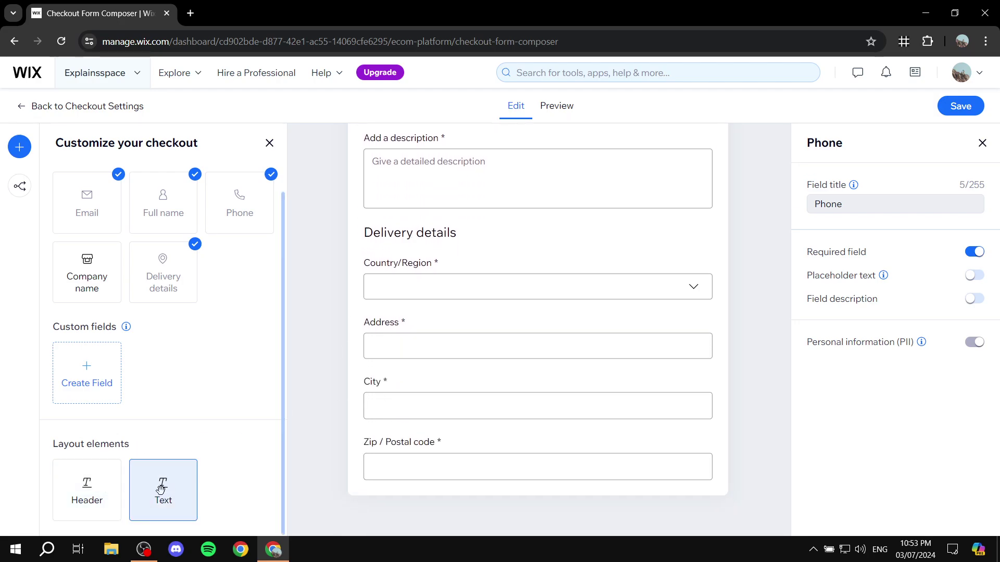
scroll(160, 488, up, 1)
scroll(511, 338, up, 7)
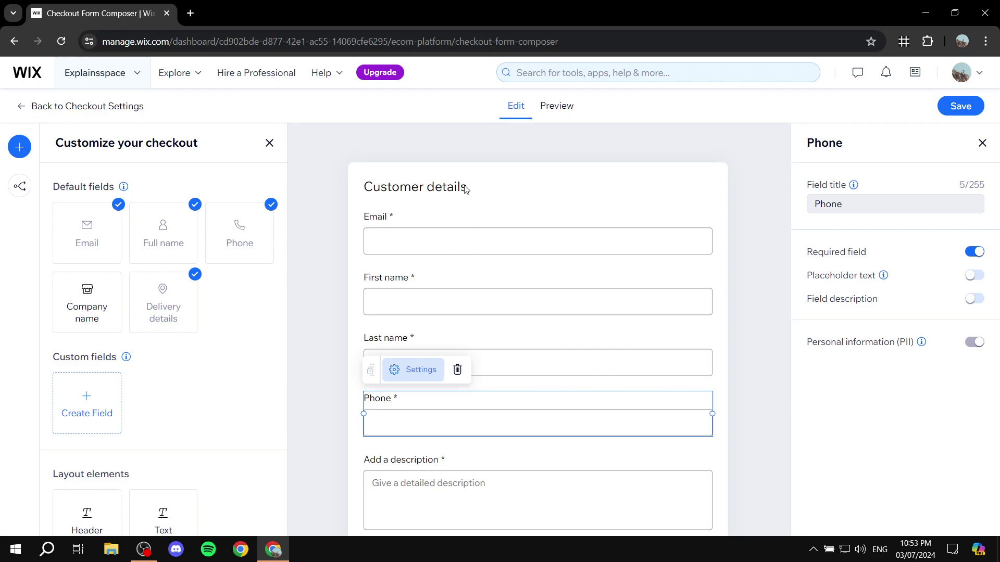
click(407, 190)
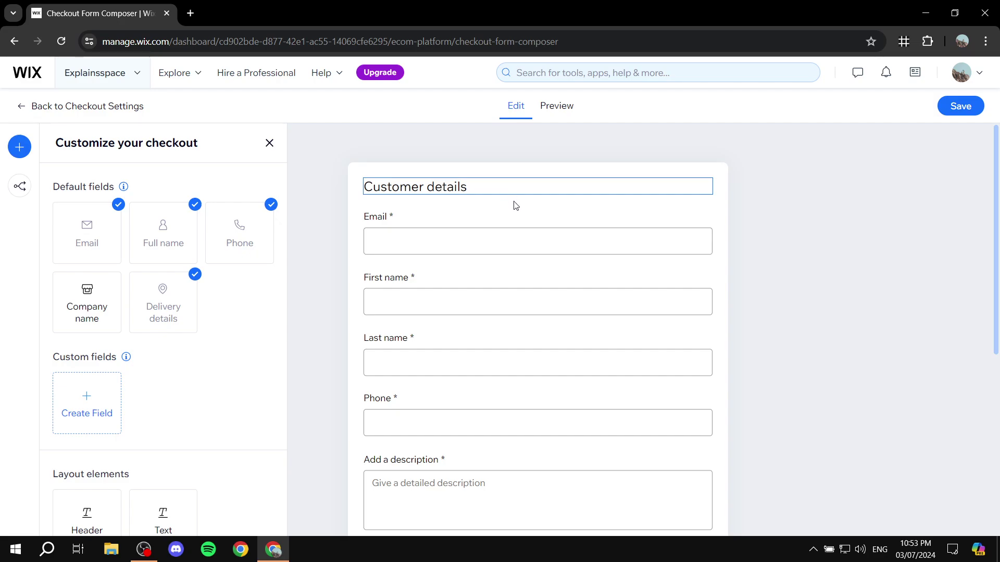
Add and delete a Text element, then close the Customize your checkout panel
scroll(514, 208, down, 4)
scroll(172, 422, down, 1)
click(165, 487)
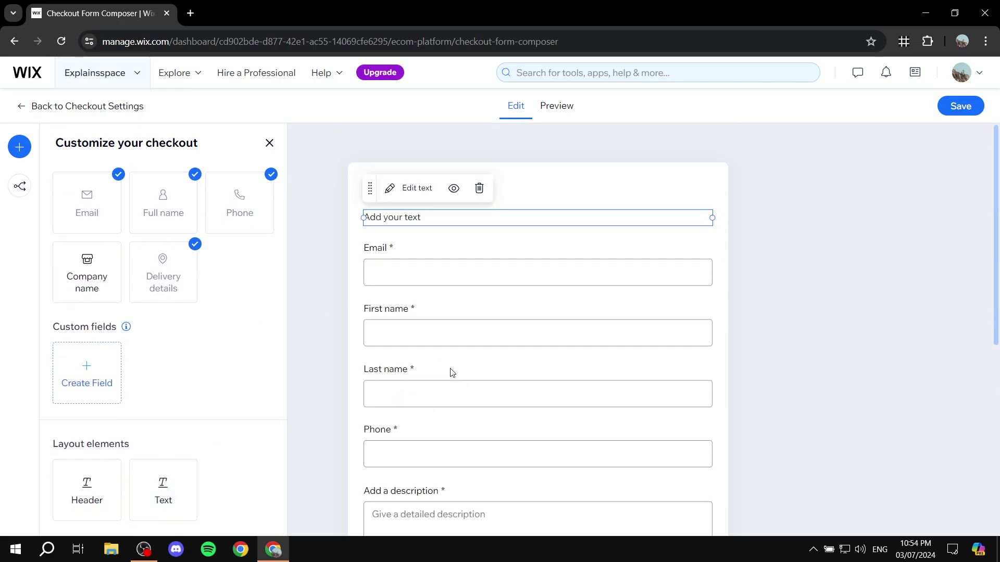
click(479, 188)
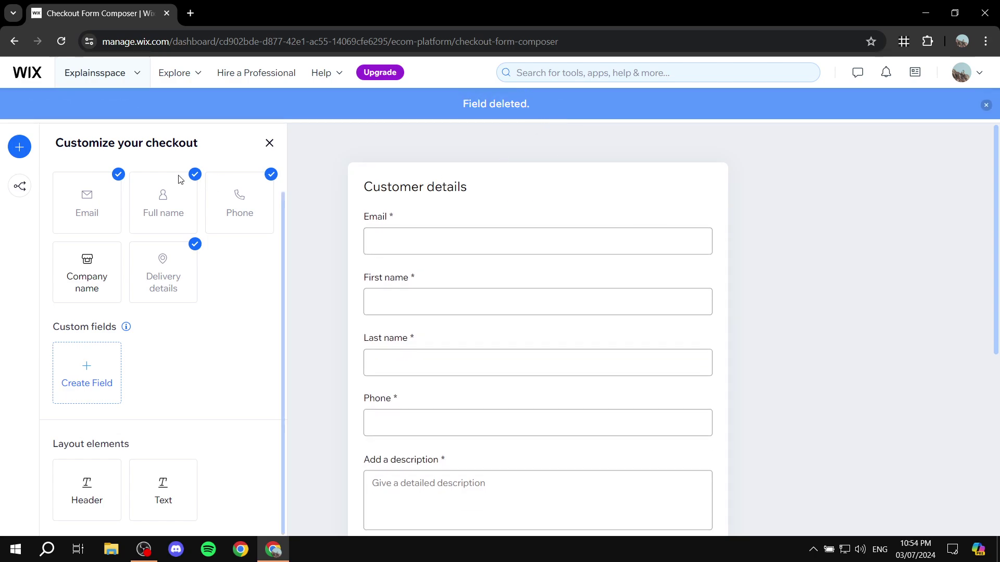
click(269, 143)
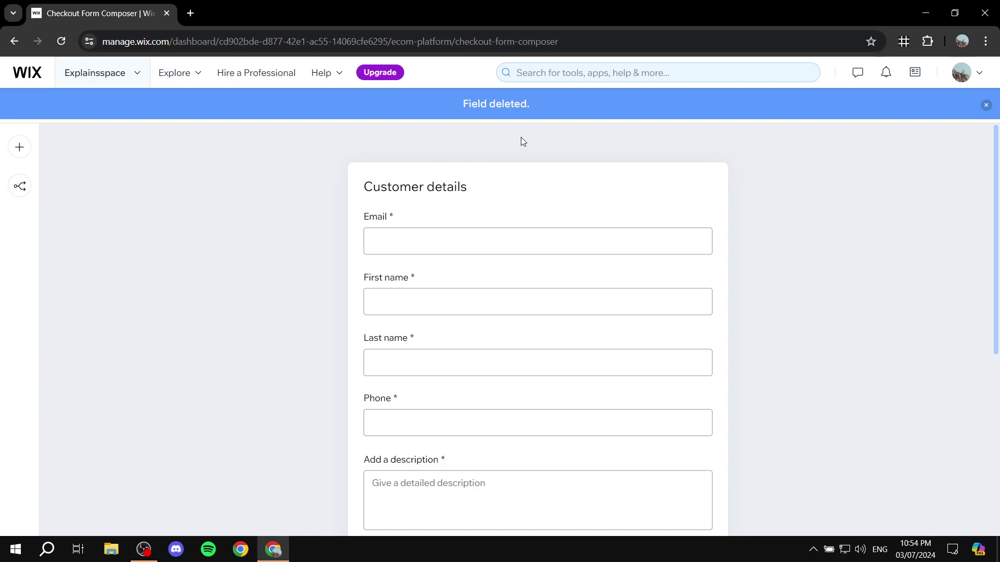
click(986, 105)
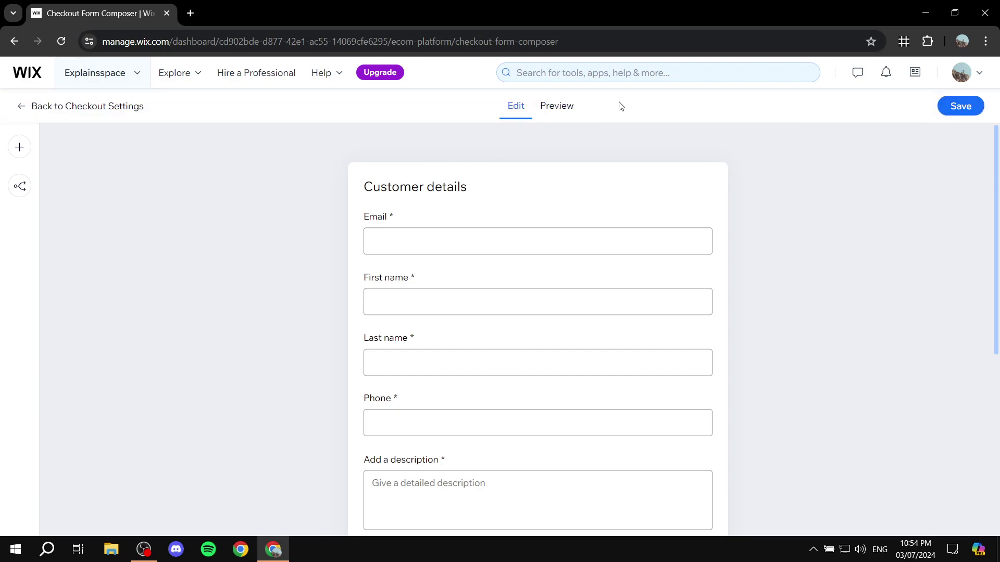
Preview the checkout form, return to editing, and save the form changes
click(548, 114)
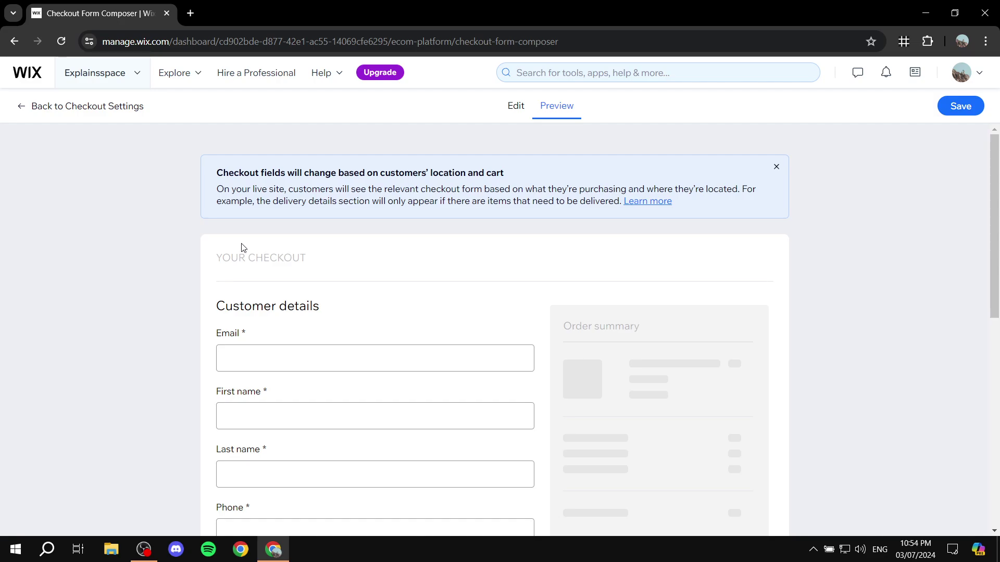
scroll(290, 241, down, 4)
scroll(277, 253, down, 5)
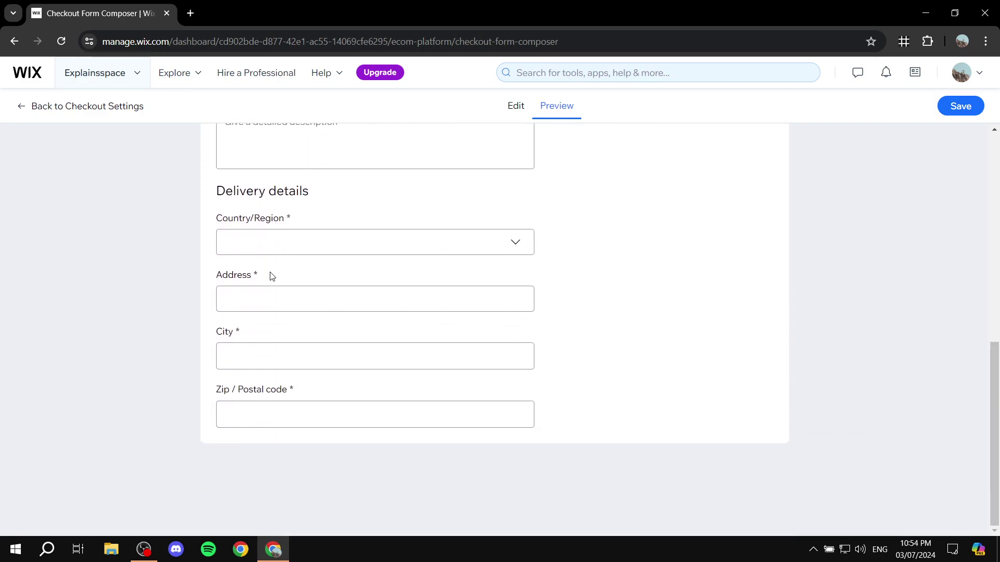
scroll(499, 351, up, 10)
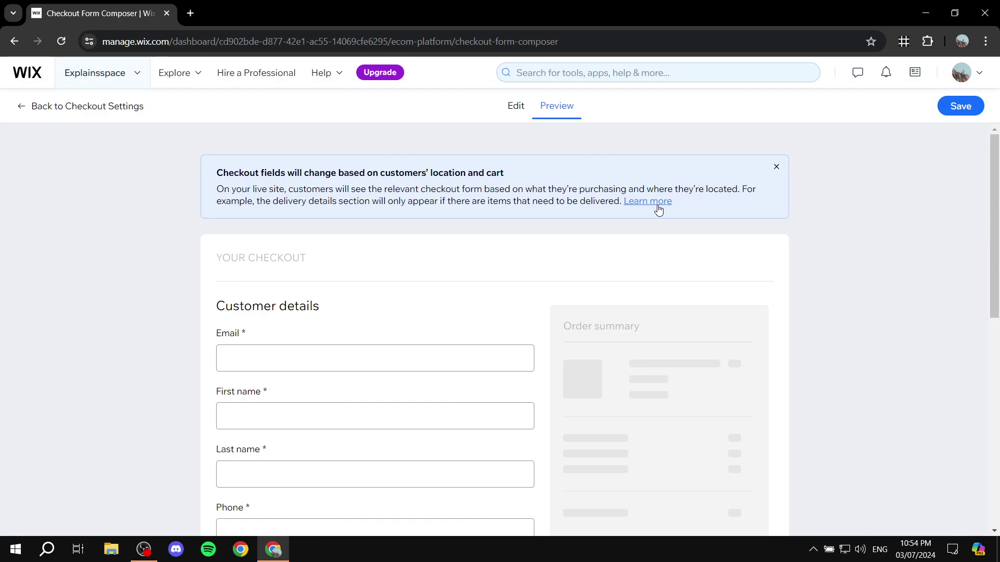
scroll(406, 265, down, 10)
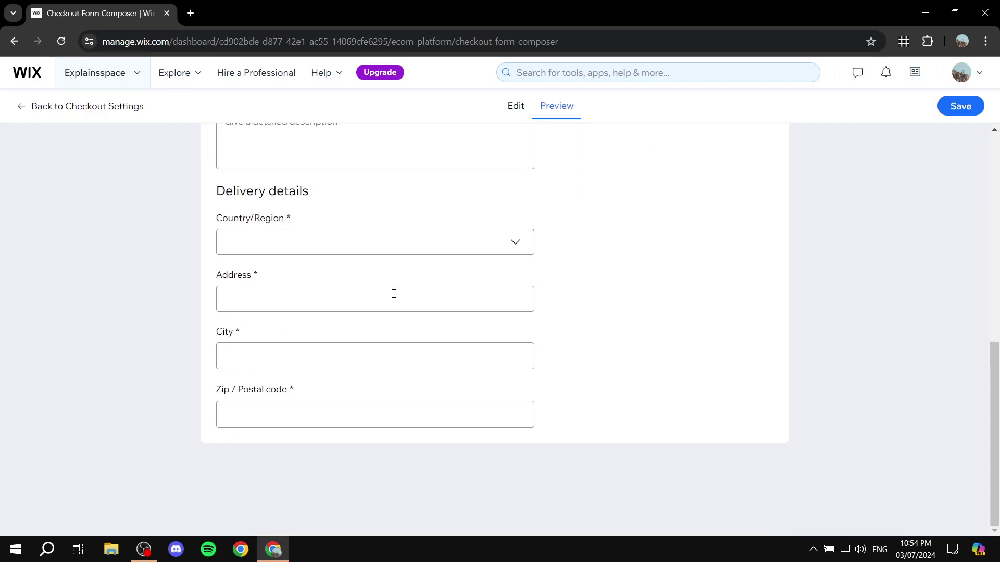
scroll(375, 286, up, 10)
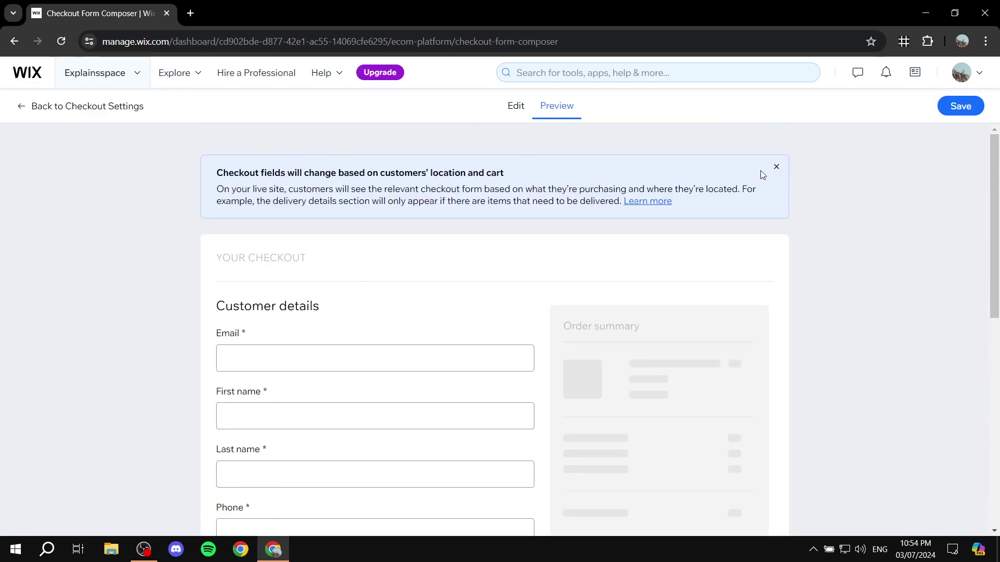
click(777, 168)
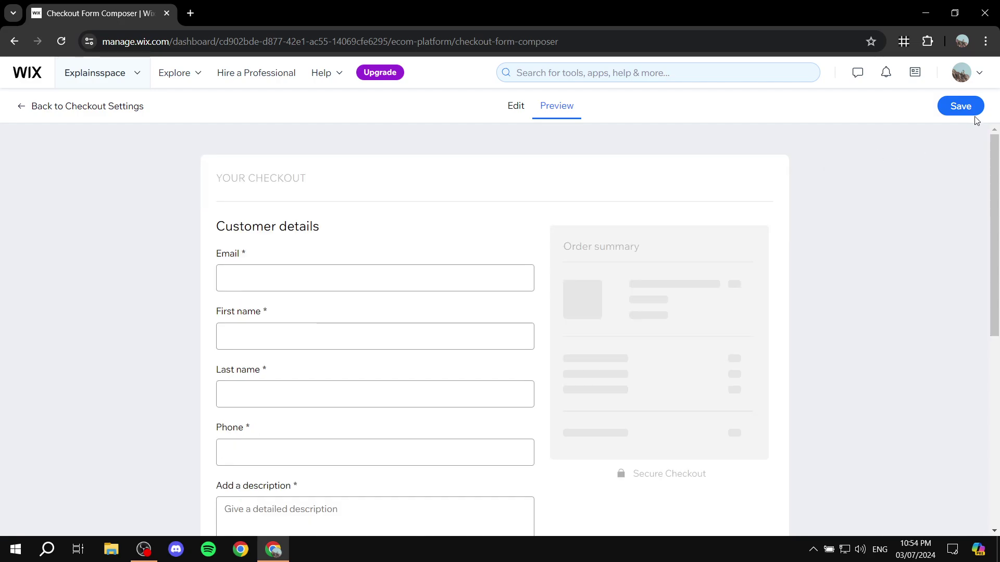
click(516, 106)
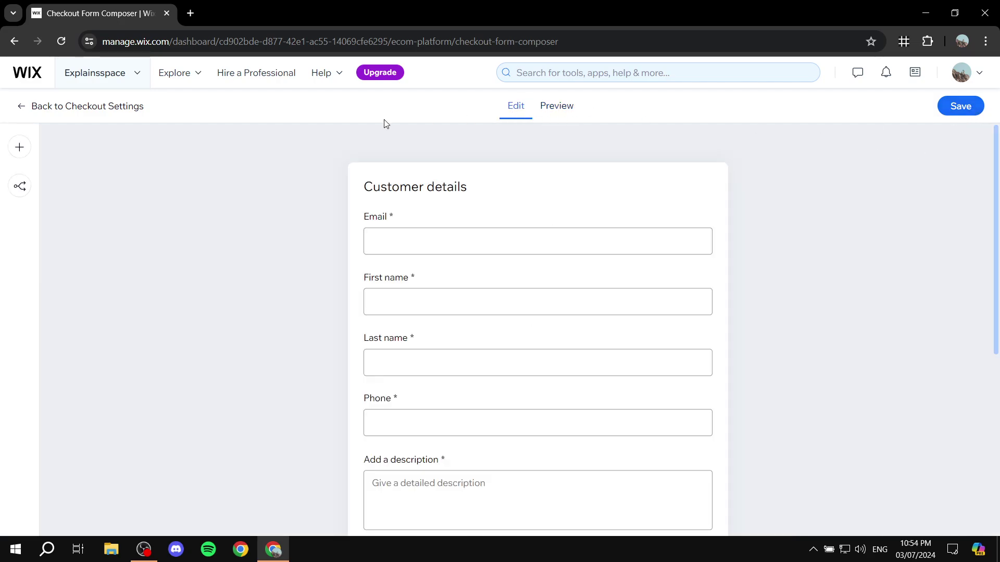
click(972, 109)
click(23, 107)
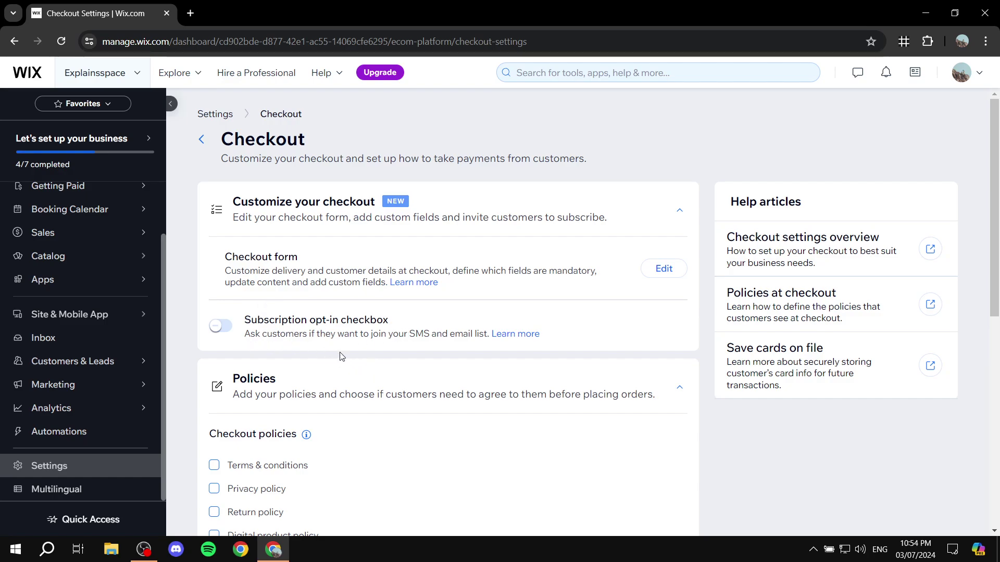
scroll(311, 278, down, 1)
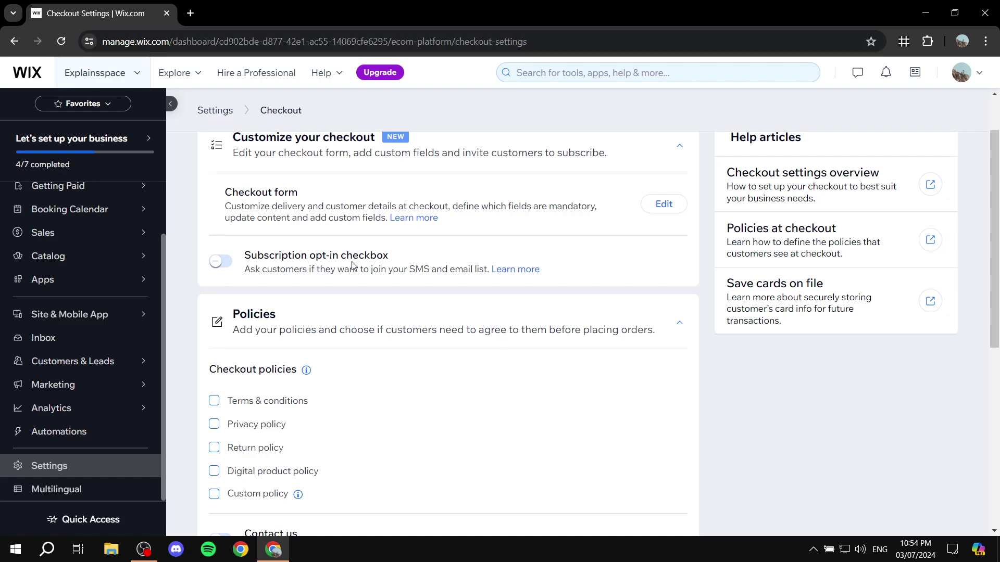
click(218, 268)
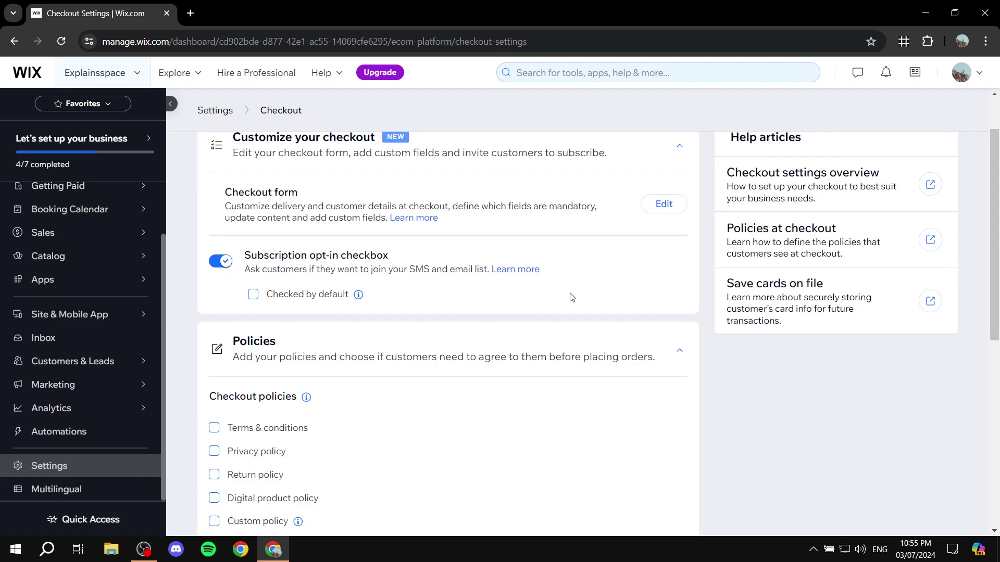
scroll(562, 302, down, 1)
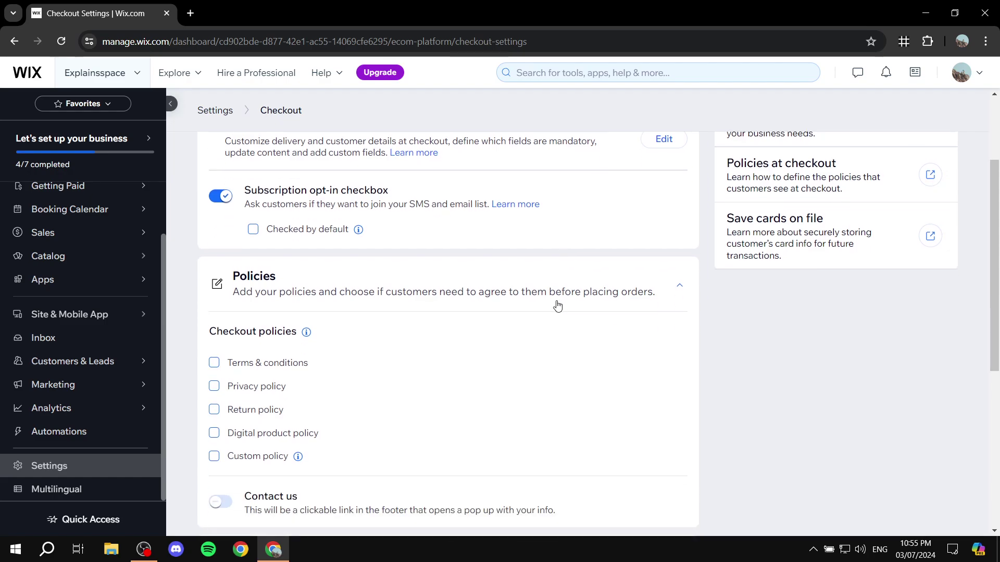
click(227, 203)
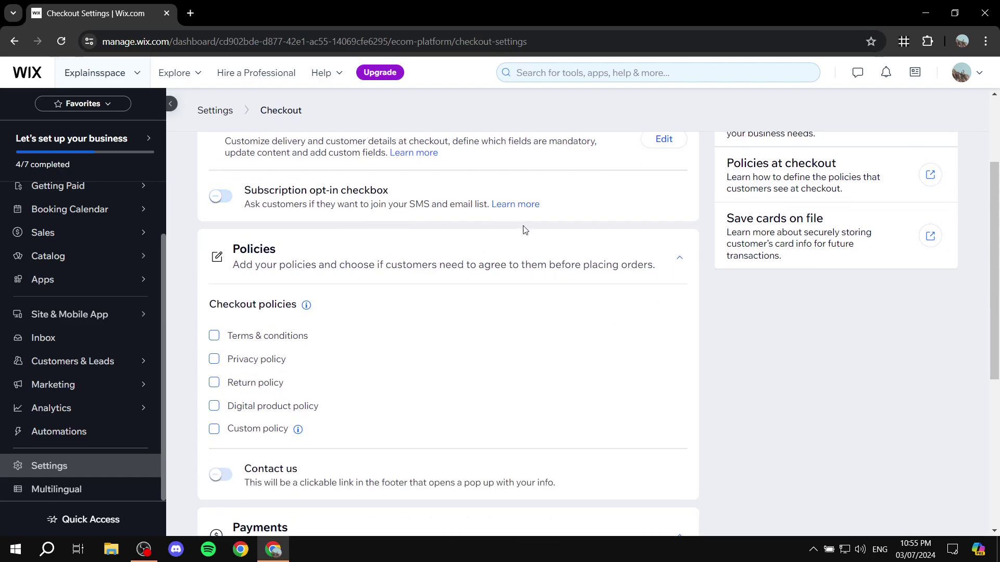
scroll(525, 231, down, 1)
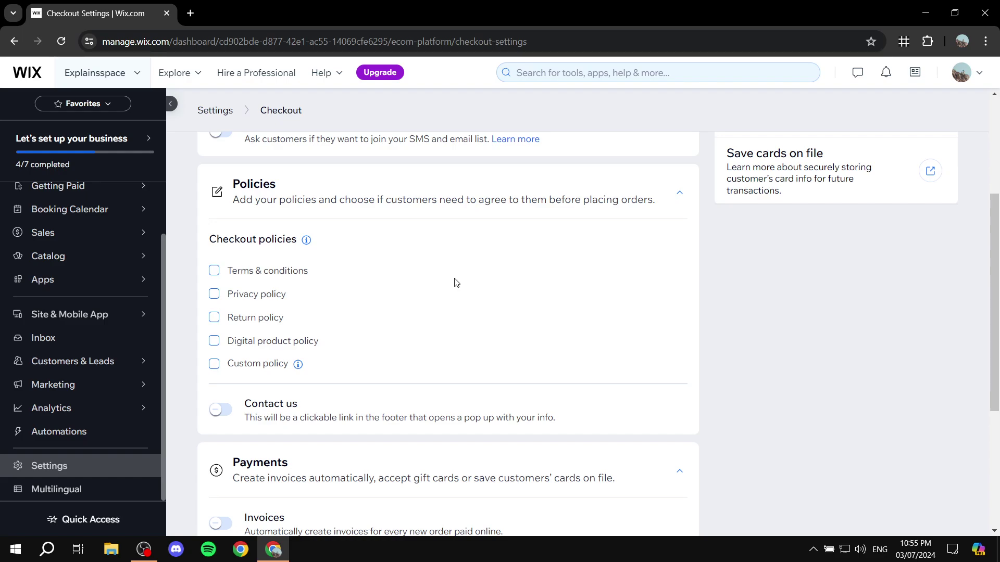
click(215, 271)
click(214, 325)
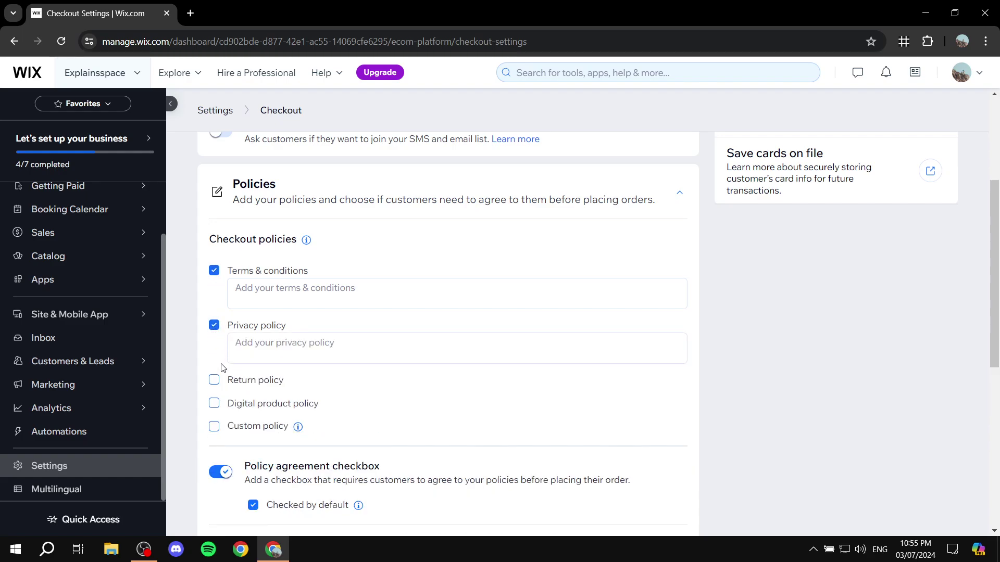
click(215, 380)
scroll(174, 295, down, 2)
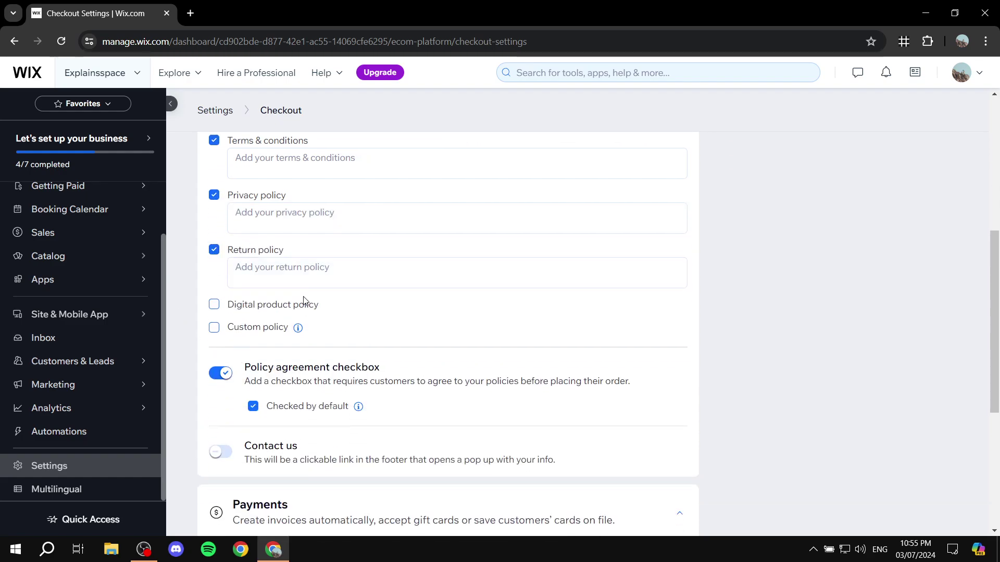
click(292, 271)
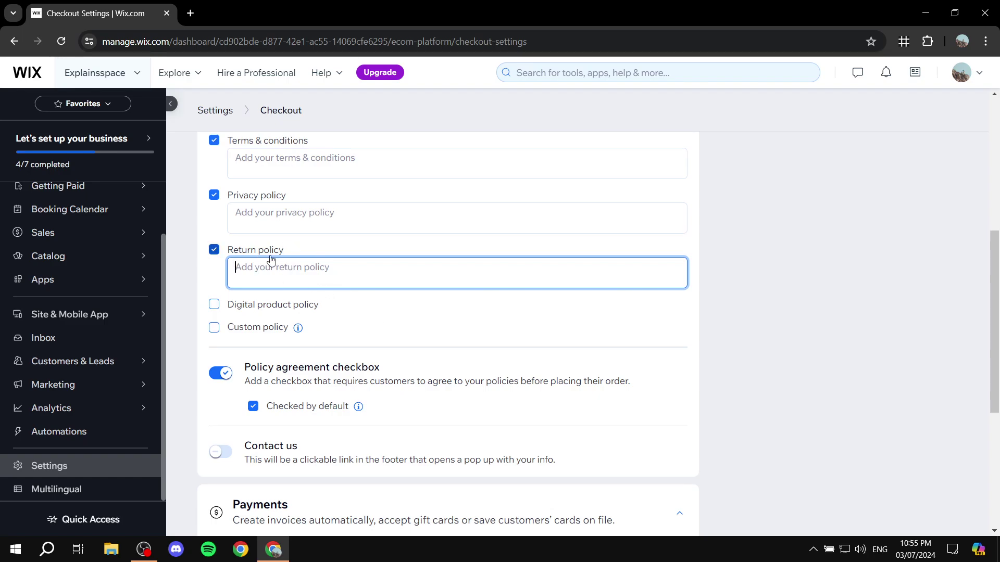
click(299, 224)
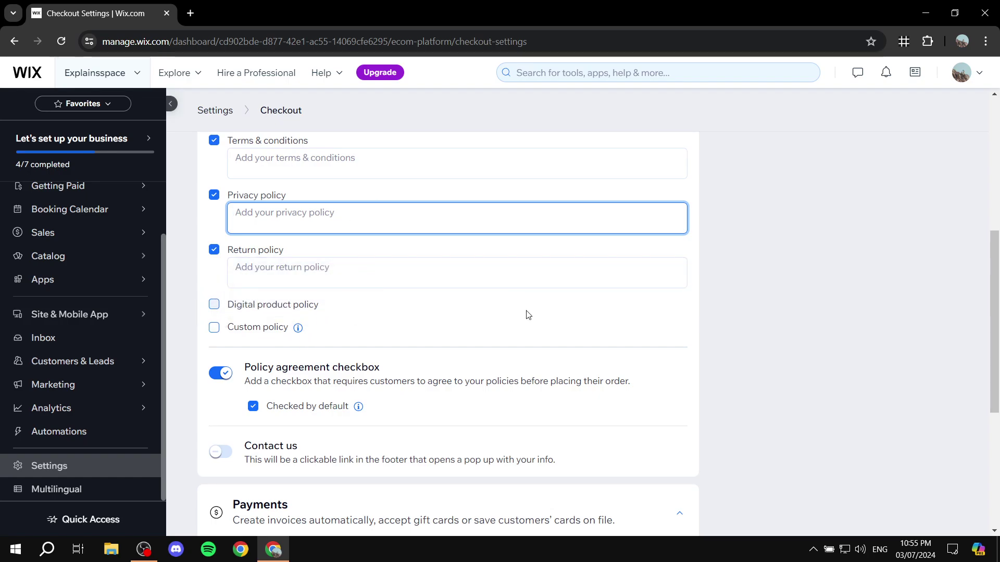
scroll(477, 315, down, 1)
scroll(265, 292, up, 3)
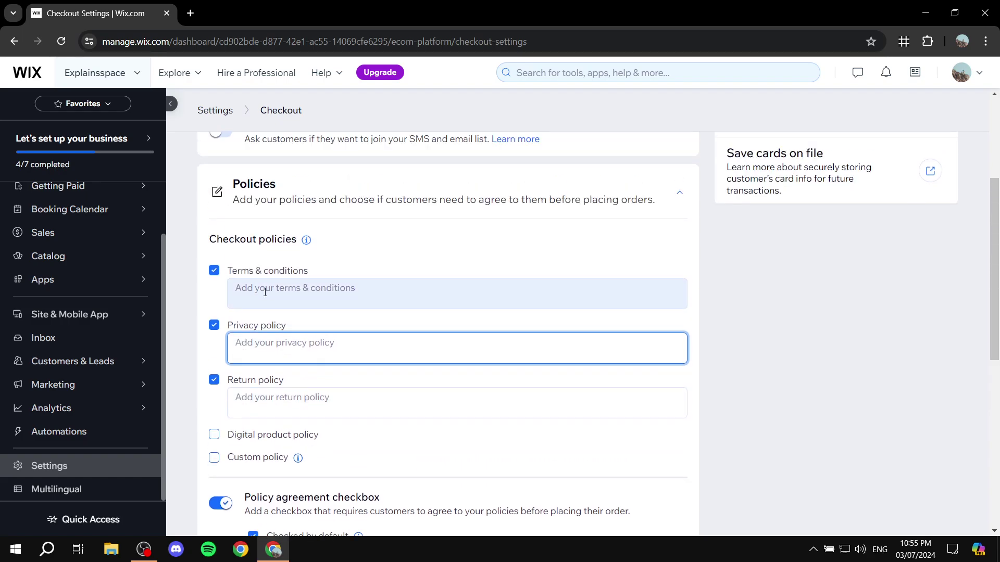
click(214, 380)
click(214, 325)
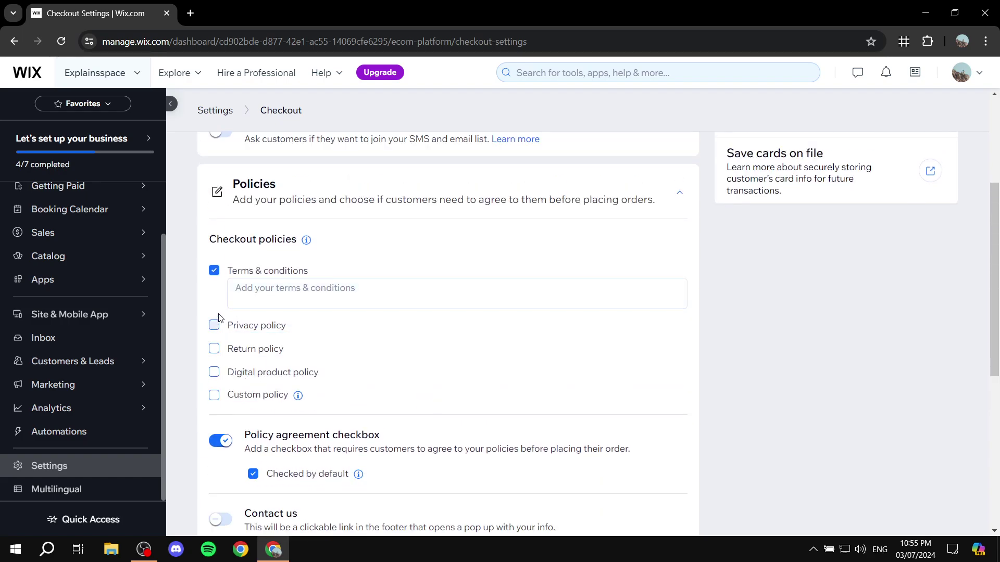
click(214, 270)
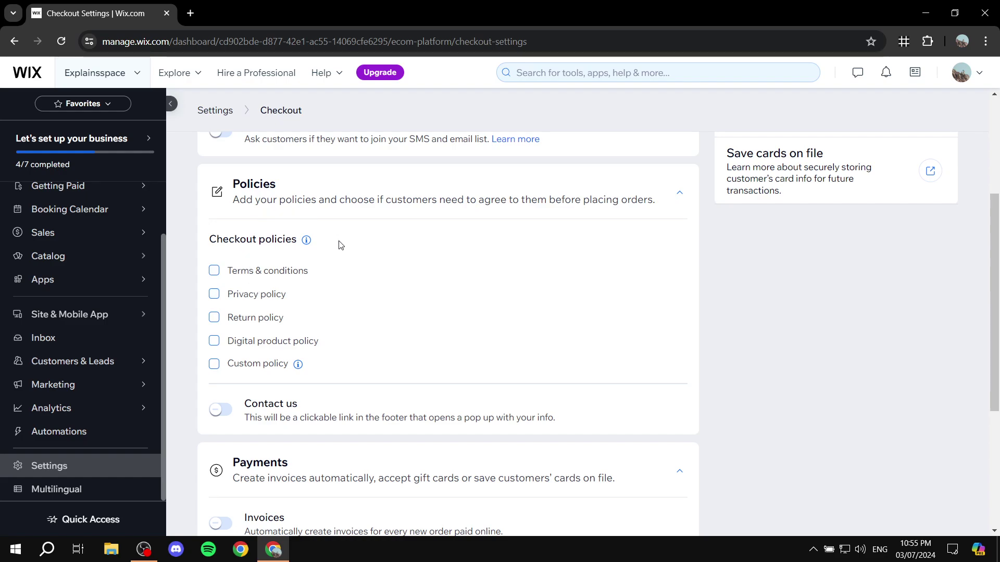
Turn on the Contact us footer link and review its business contact details text
scroll(341, 245, down, 3)
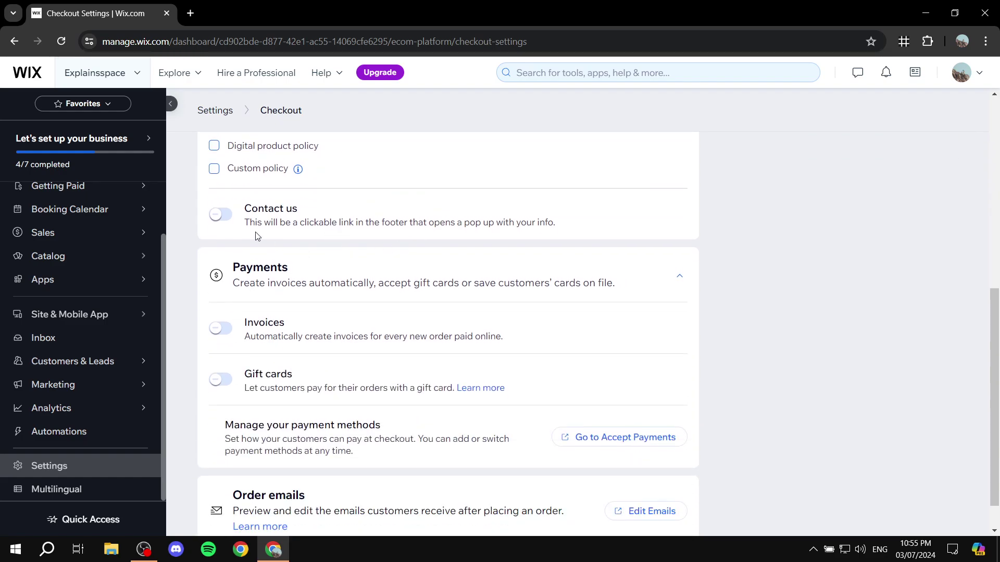
click(221, 214)
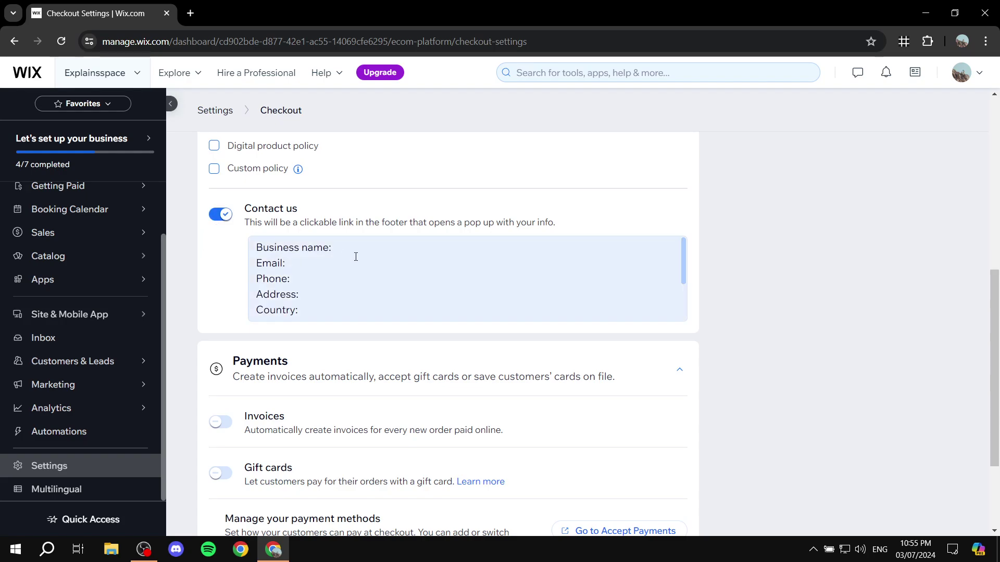
click(329, 273)
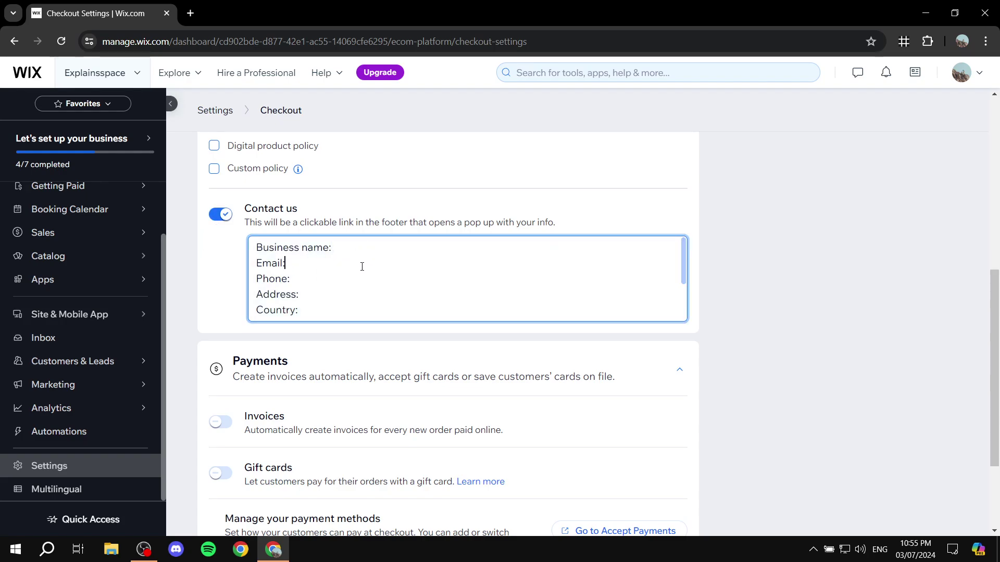
click(364, 249)
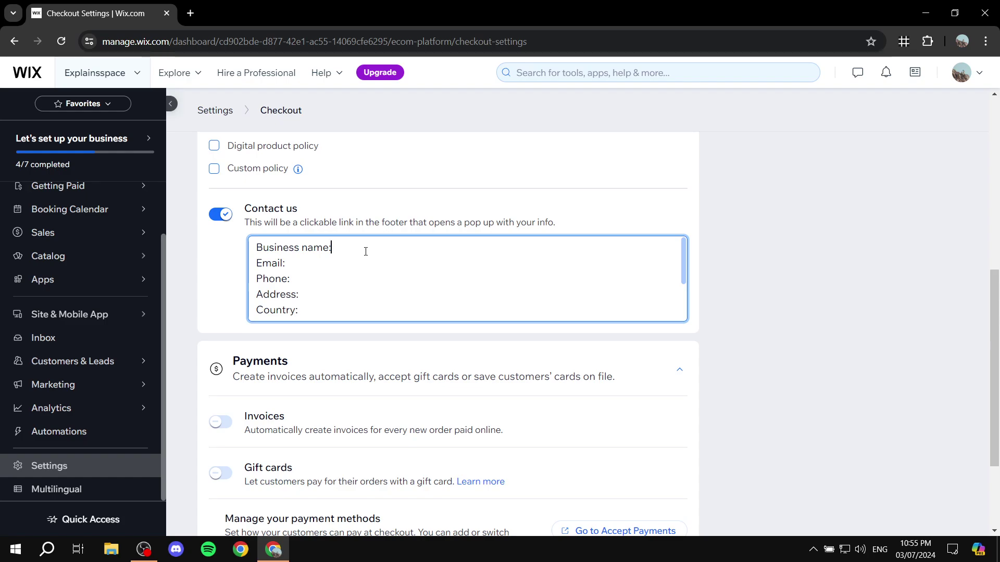
key(Down)
click(352, 293)
click(369, 246)
drag(244, 222, 576, 226)
click(576, 226)
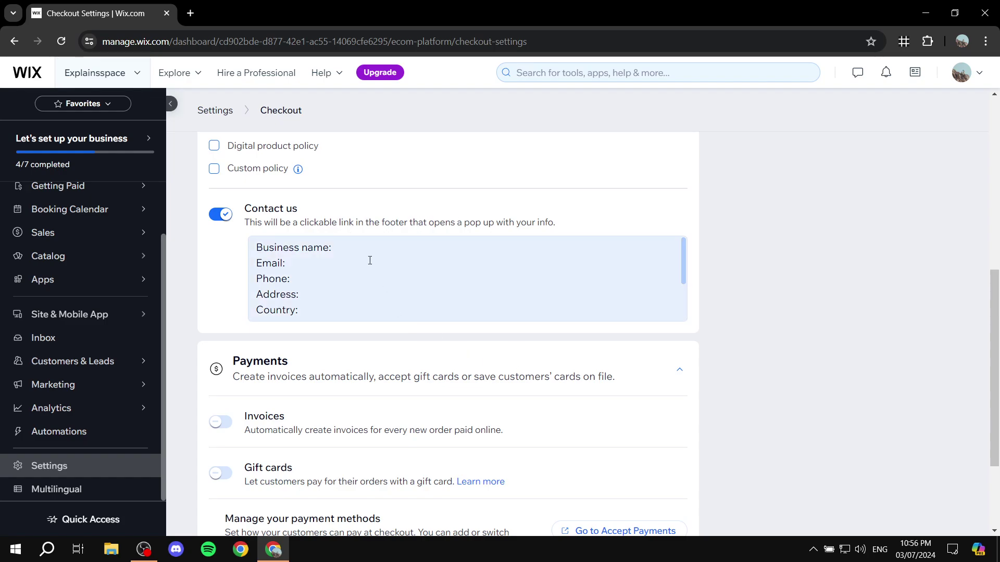
Go to the Accept Payments setup from the Payments section
scroll(399, 269, down, 2)
scroll(706, 302, down, 3)
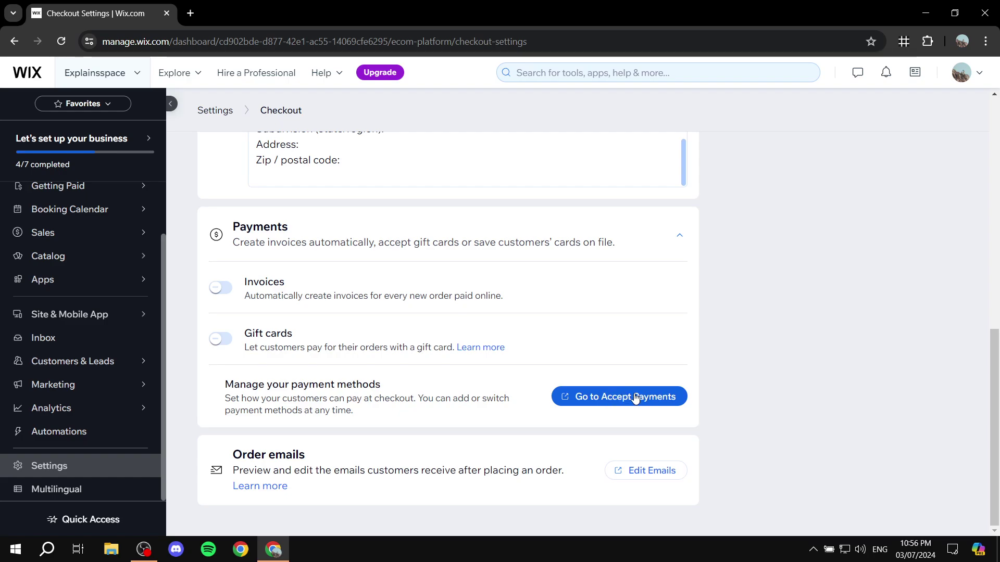
click(651, 399)
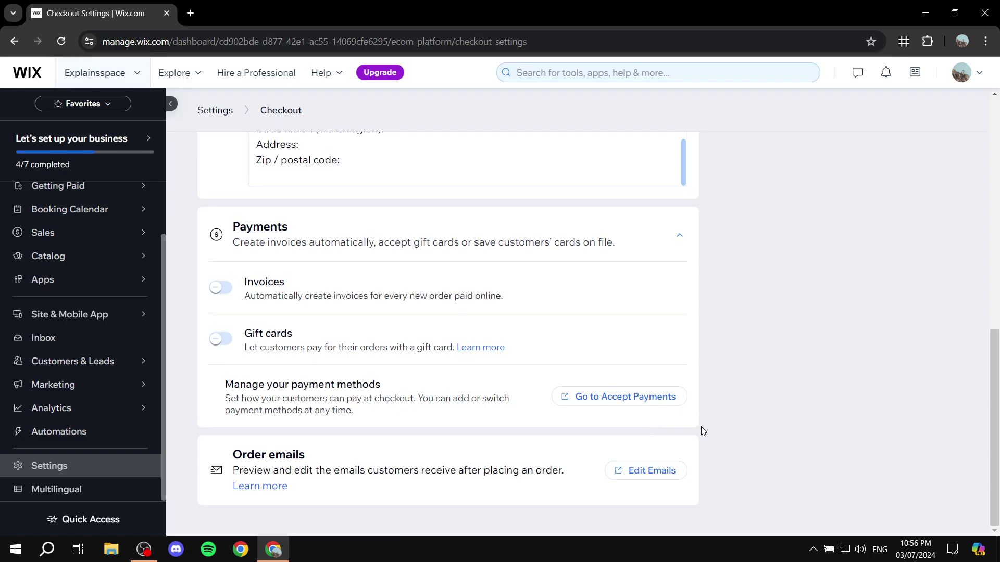
Return from Checkout to the main Settings page, then open Website & SEO's Website Overview
scroll(256, 425, up, 10)
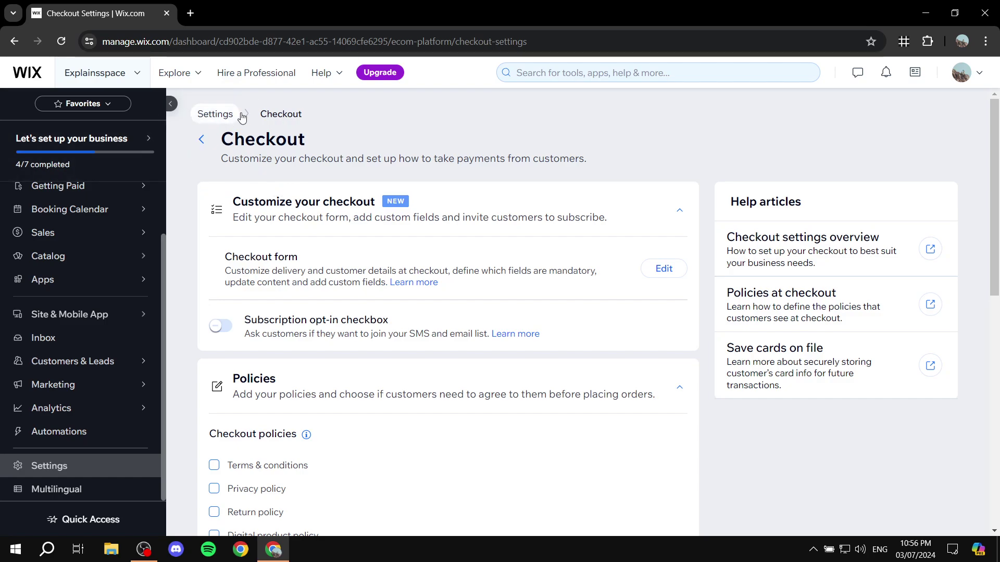
click(201, 139)
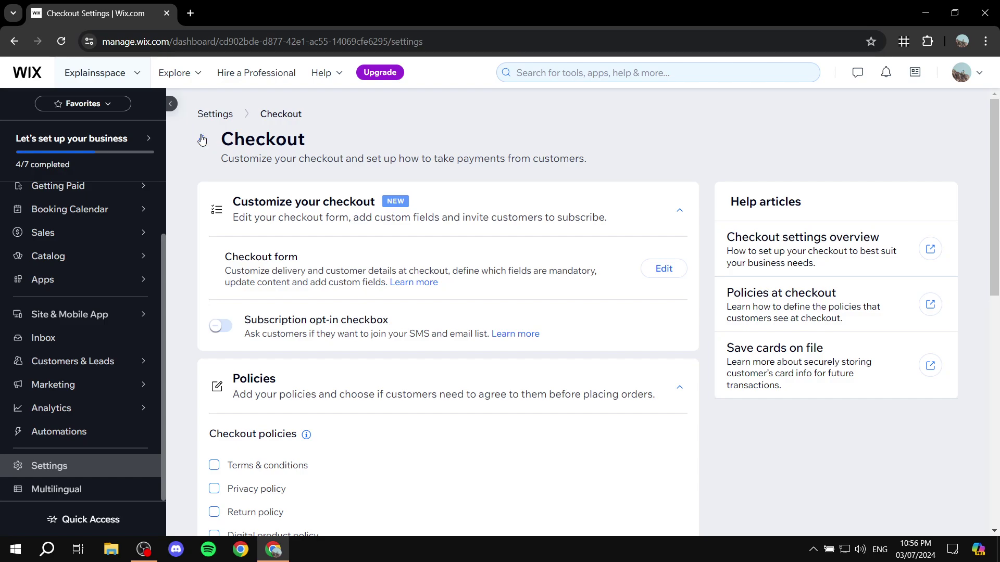
scroll(83, 285, up, 2)
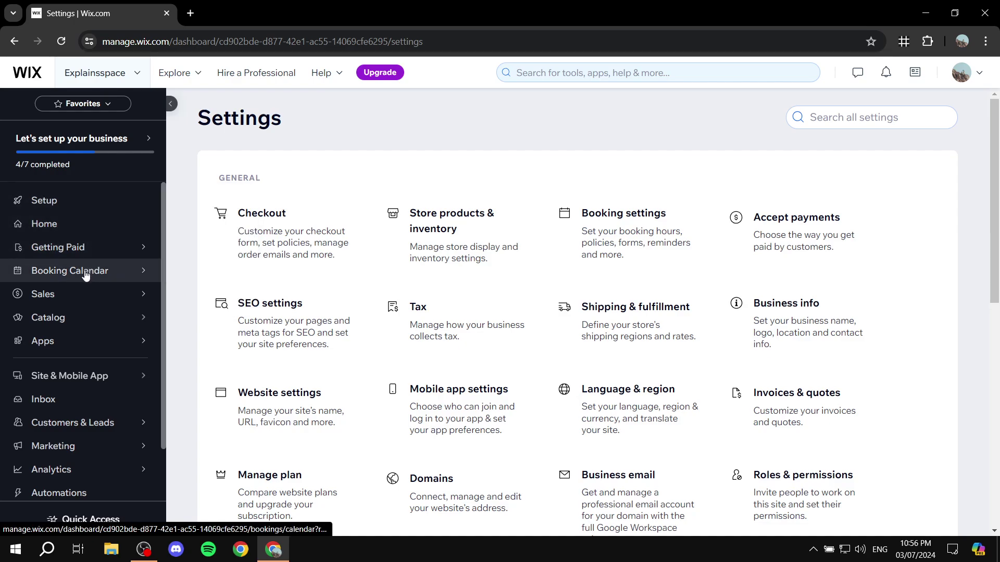
scroll(78, 276, down, 2)
mouse_move(106, 290)
mouse_move(113, 313)
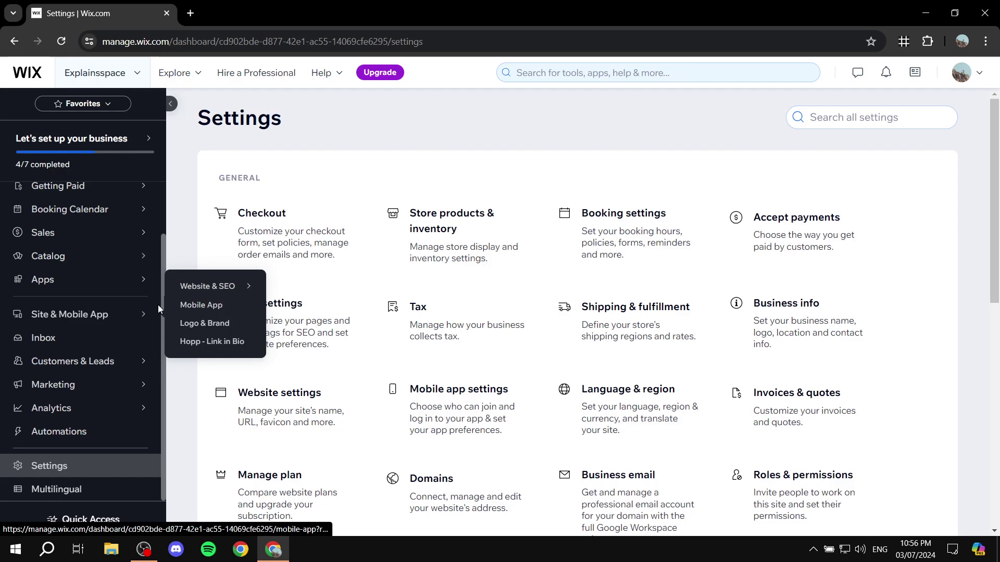
click(127, 316)
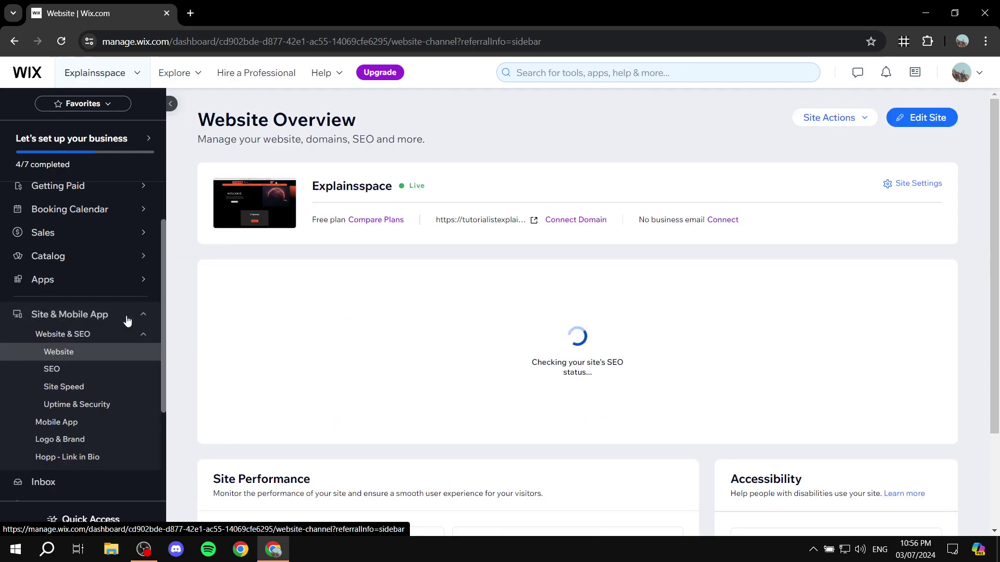